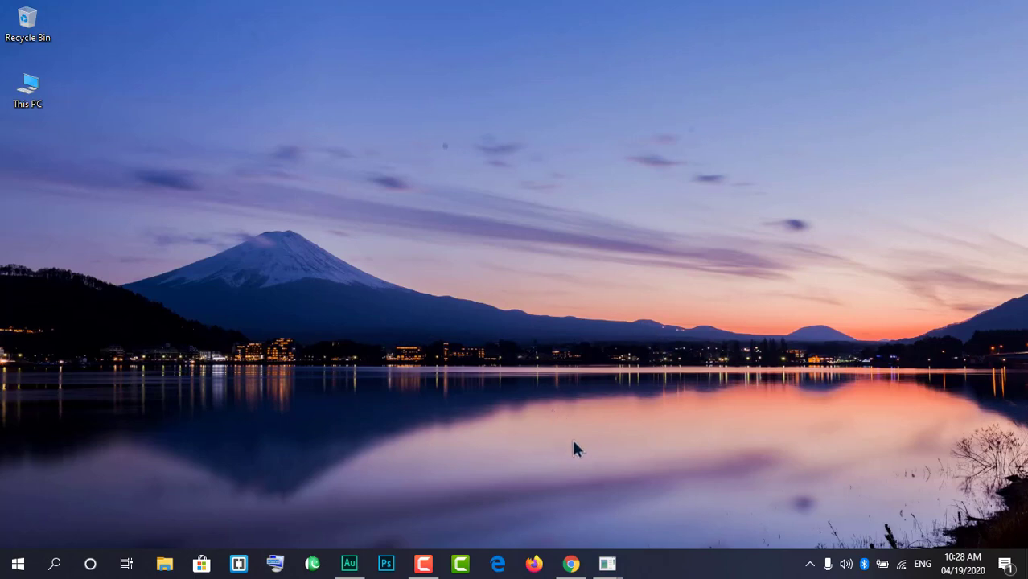
{"action": "left_click", "coordinate": [571, 564]}
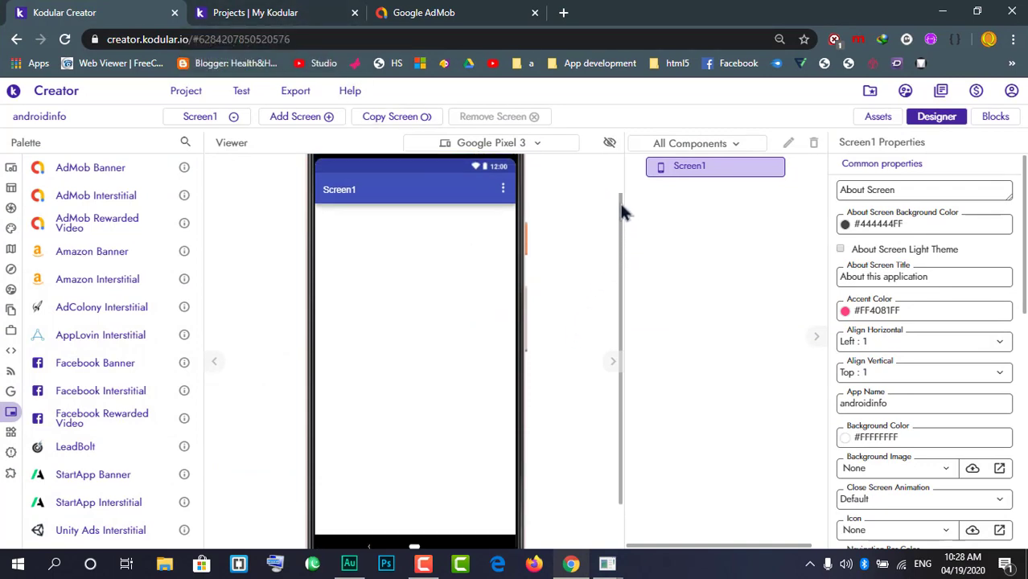
{"action": "left_click", "coordinate": [275, 14]}
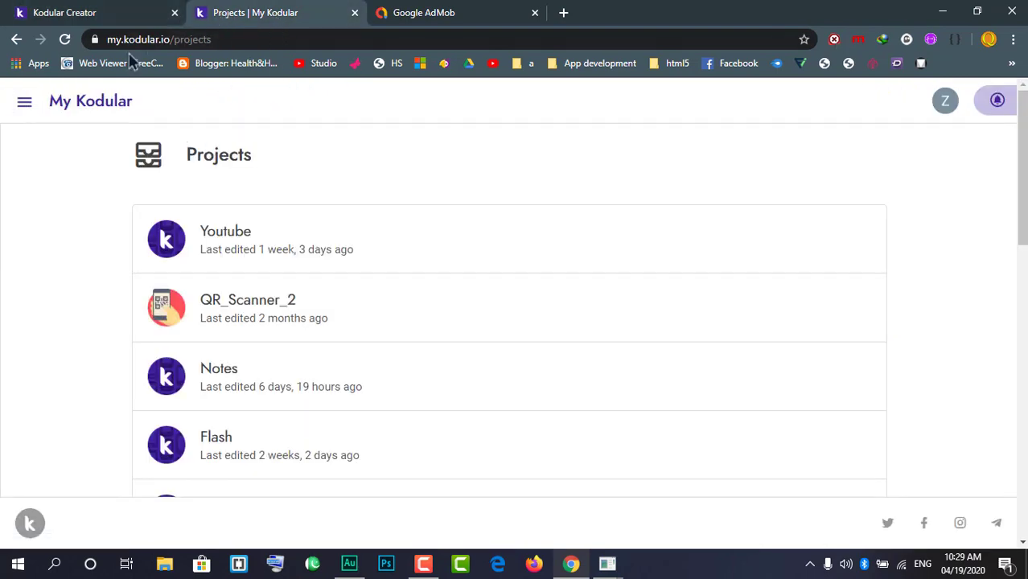
{"action": "left_click", "coordinate": [86, 12]}
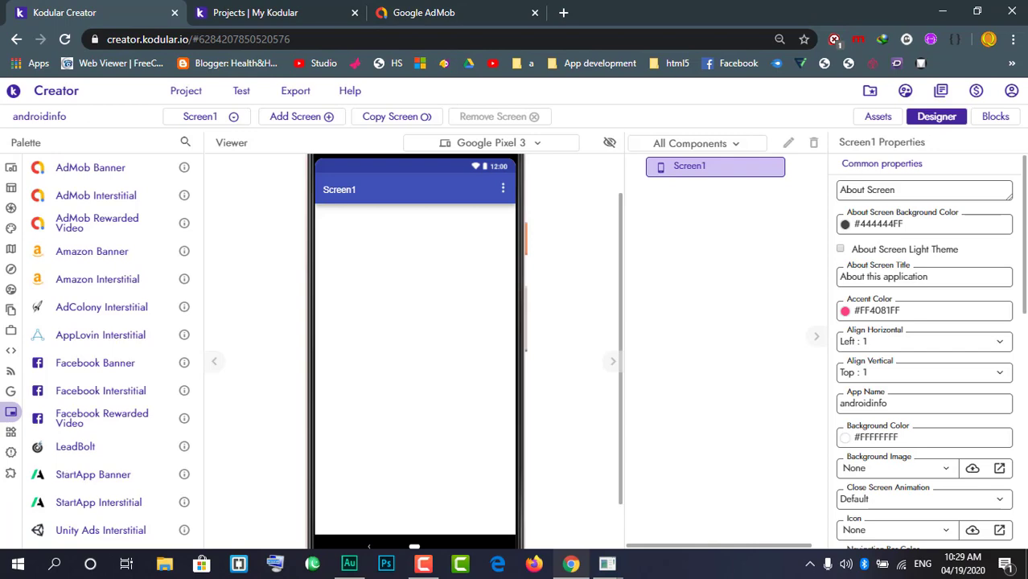
{"action": "left_click", "coordinate": [1011, 90]}
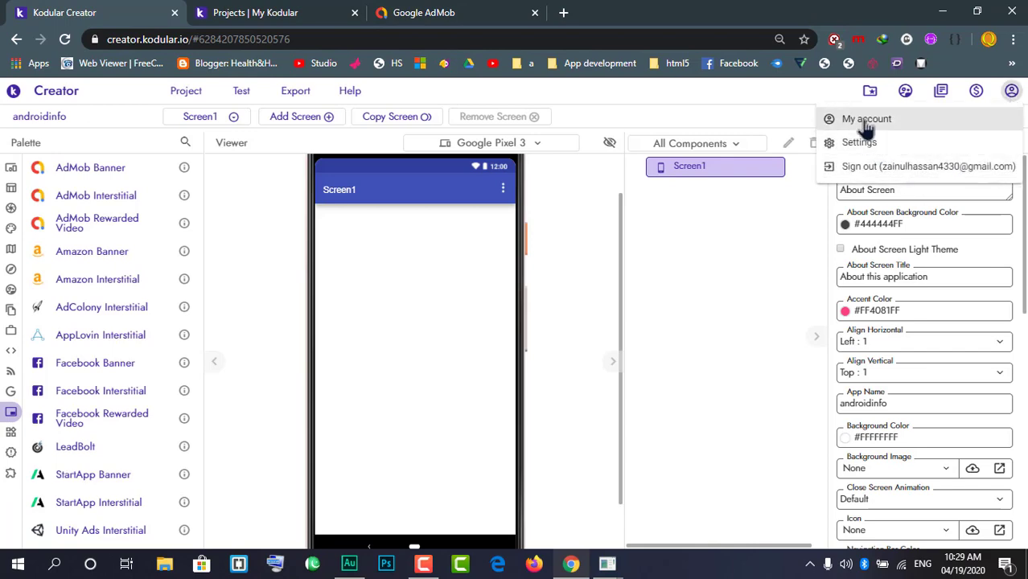
{"action": "left_click", "coordinate": [867, 119]}
{"action": "left_click", "coordinate": [356, 13]}
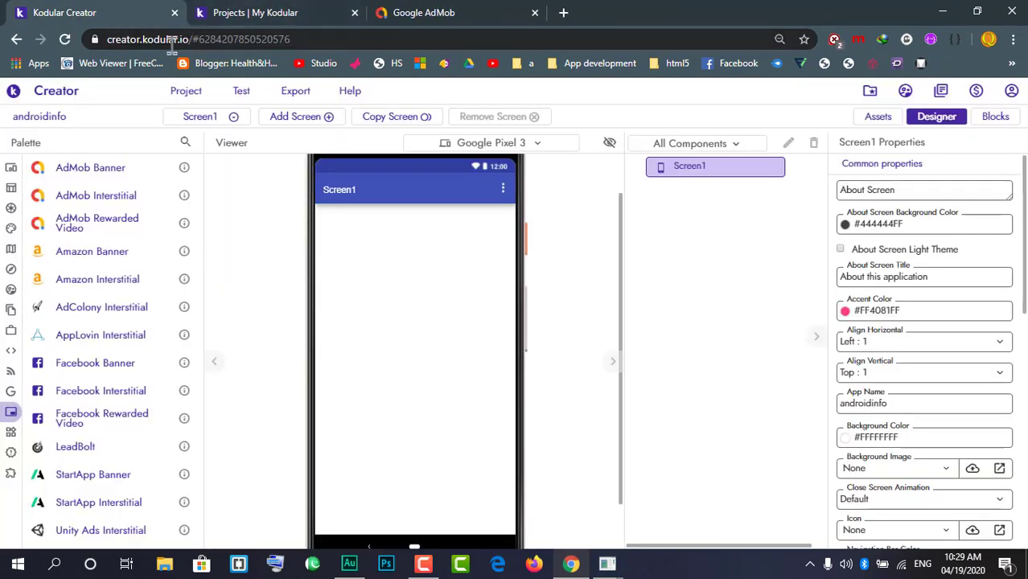
Find the Flash project in the My Kodular projects list and open its details page
{"action": "left_click", "coordinate": [273, 12]}
{"action": "left_click", "coordinate": [24, 110]}
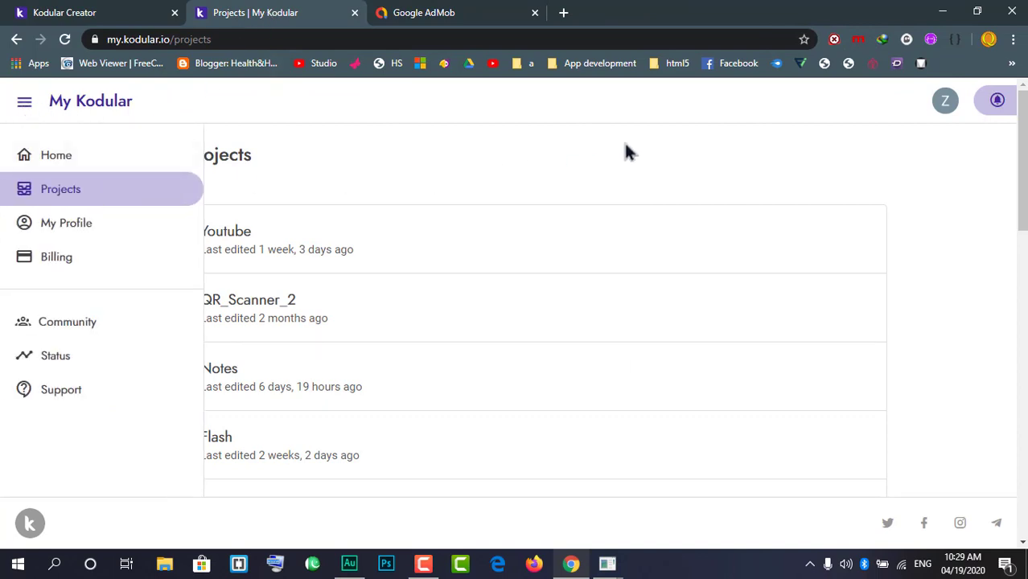
{"action": "left_click", "coordinate": [24, 102]}
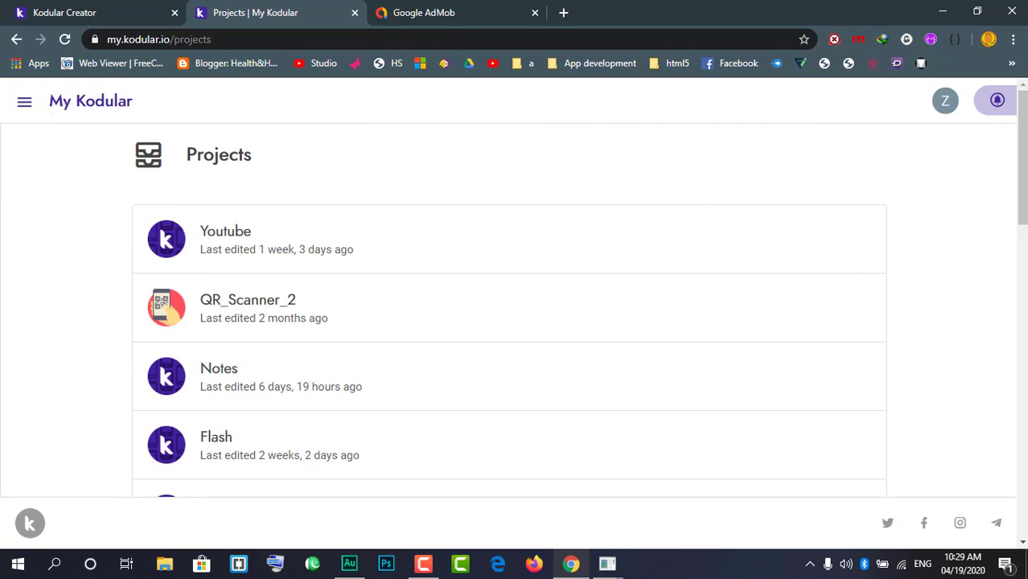
{"action": "scroll", "coordinate": [509, 310], "scroll_direction": "down", "scroll_amount": 10}
{"action": "scroll", "coordinate": [510, 309], "scroll_direction": "up", "scroll_amount": 7}
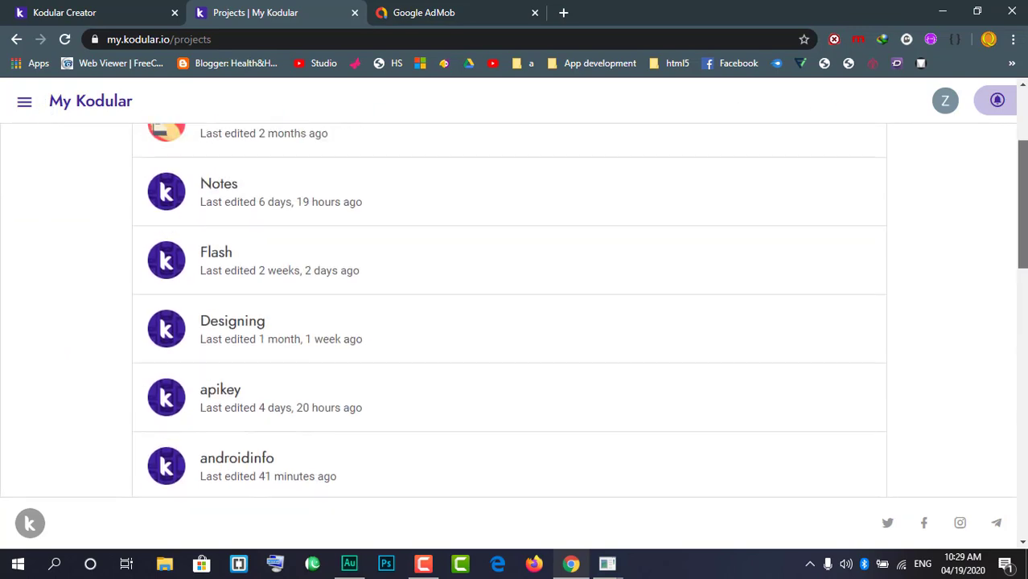
{"action": "scroll", "coordinate": [1025, 141], "scroll_direction": "up", "scroll_amount": 3}
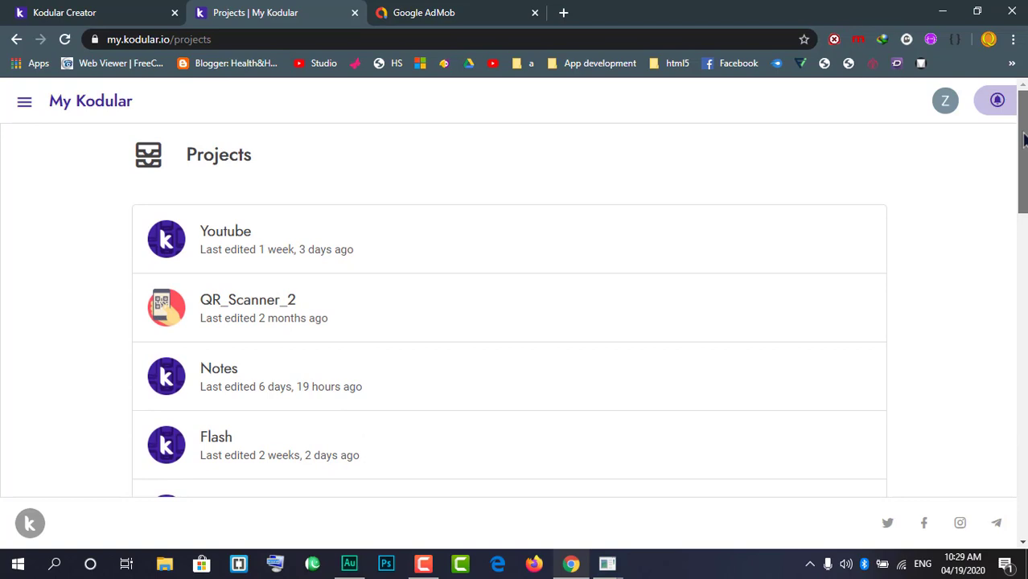
{"action": "left_click_drag", "start_coordinate": [1024, 141], "coordinate": [1021, 193]}
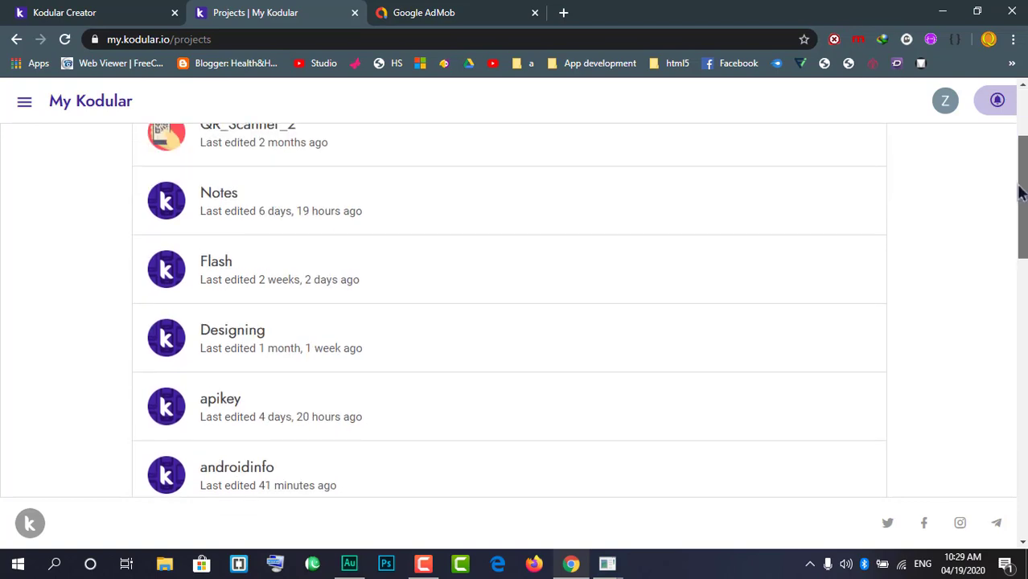
{"action": "left_click", "coordinate": [185, 280]}
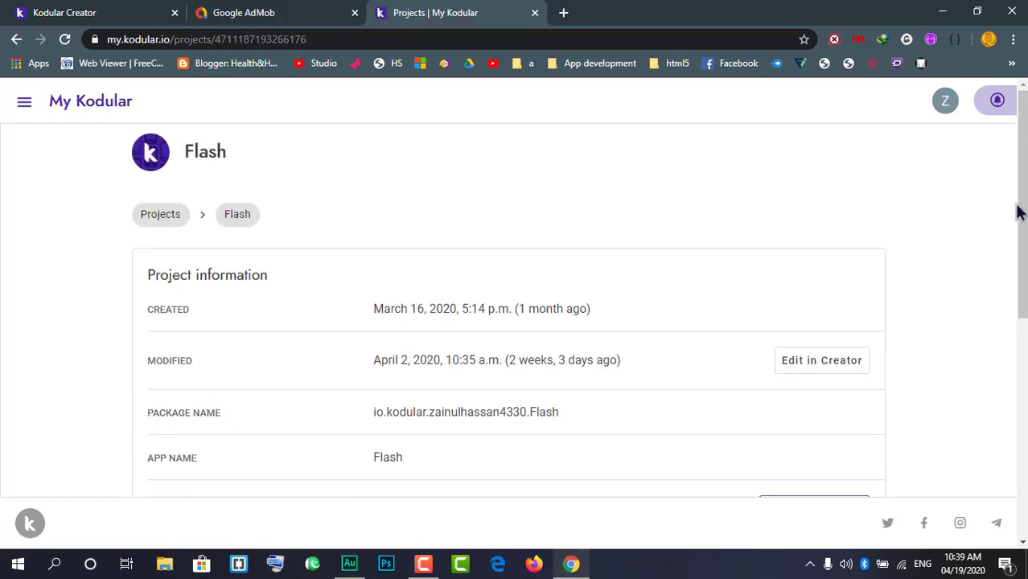
Request approval in the Monetization section of the Flash project's details
{"action": "scroll", "coordinate": [1015, 207], "scroll_direction": "down", "scroll_amount": 3}
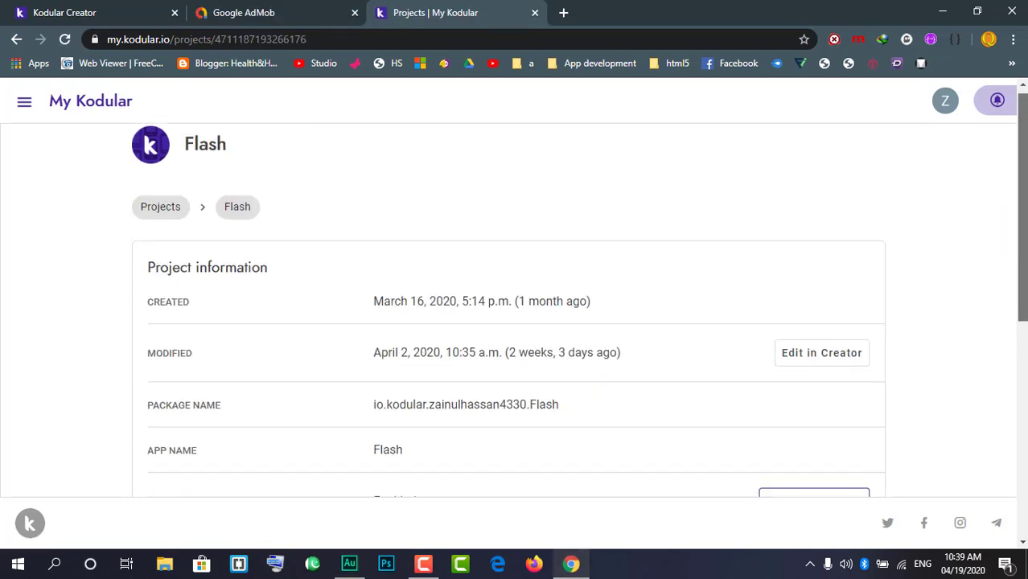
{"action": "scroll", "coordinate": [1014, 206], "scroll_direction": "down", "scroll_amount": 3}
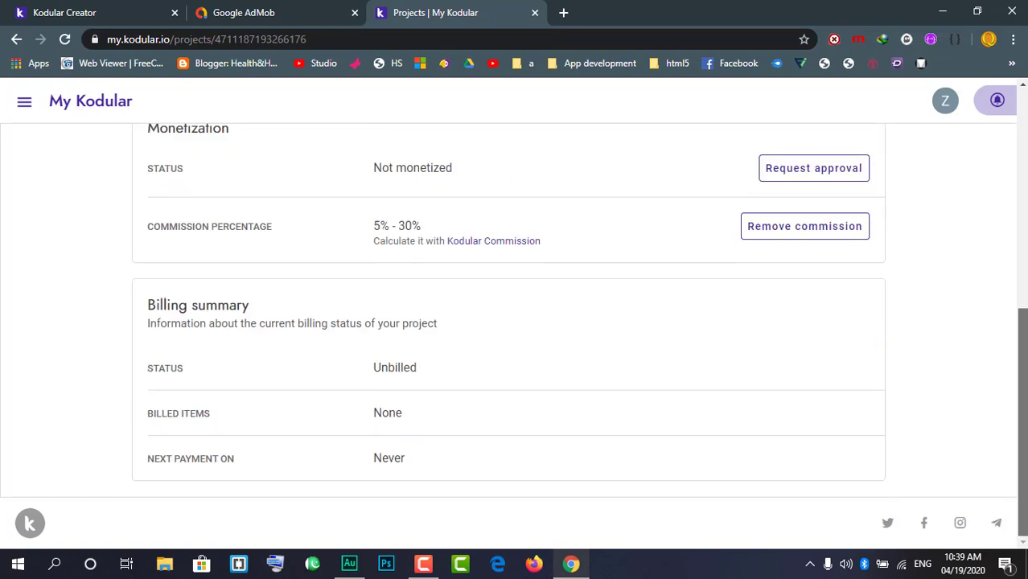
{"action": "scroll", "coordinate": [508, 310], "scroll_direction": "up", "scroll_amount": 1}
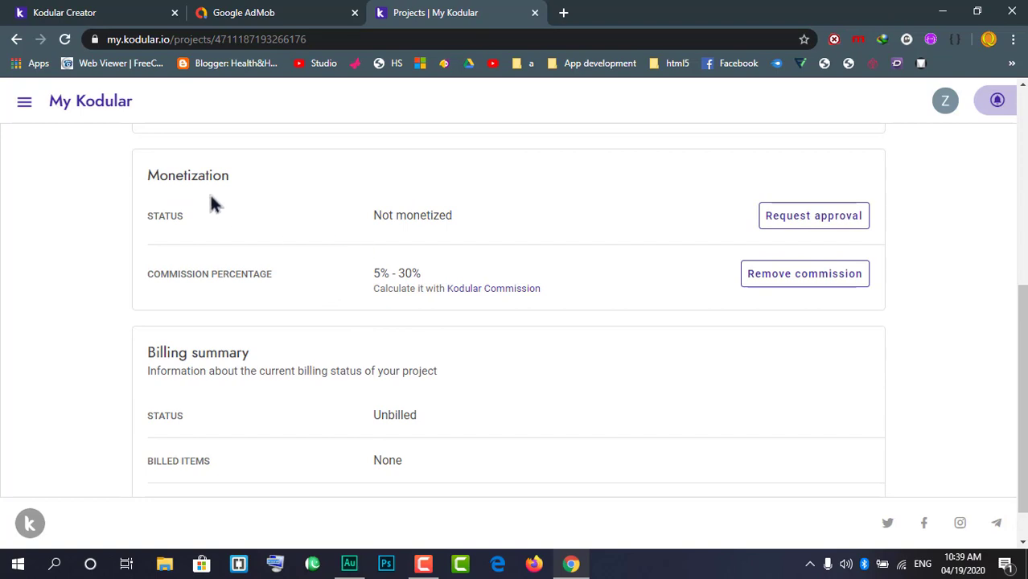
{"action": "left_click", "coordinate": [828, 227]}
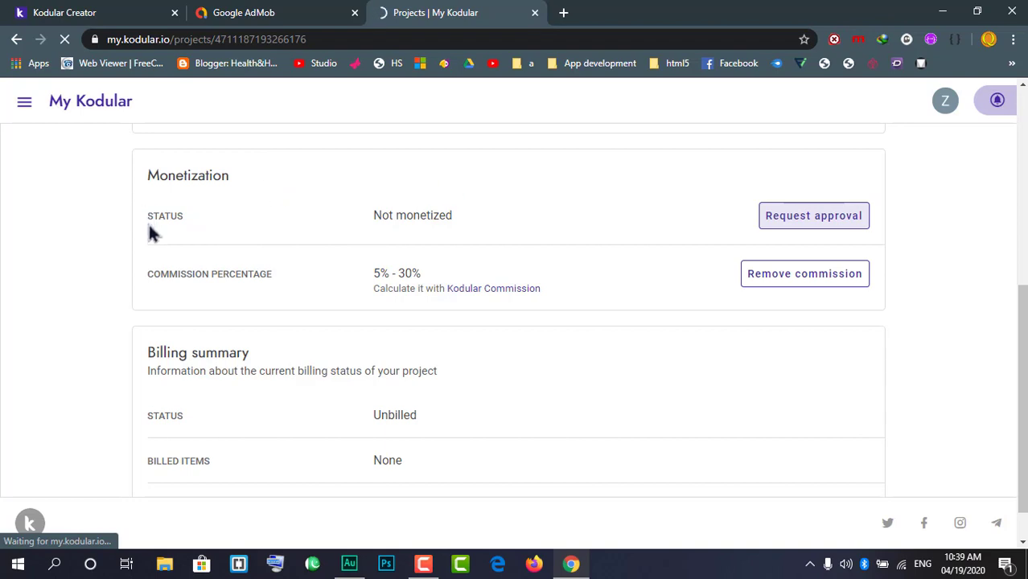
{"action": "double_click", "coordinate": [374, 216]}
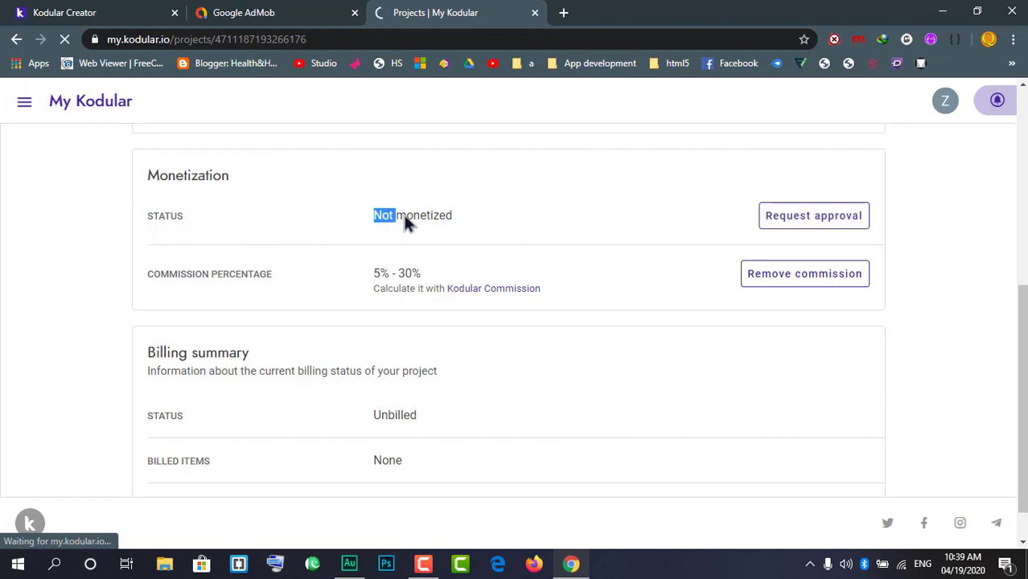
{"action": "left_click_drag", "start_coordinate": [406, 223], "coordinate": [452, 214]}
{"action": "left_click", "coordinate": [519, 273]}
Set the project category to Education in the Flash project's approval request form
{"action": "scroll", "coordinate": [1024, 296], "scroll_direction": "down", "scroll_amount": 3}
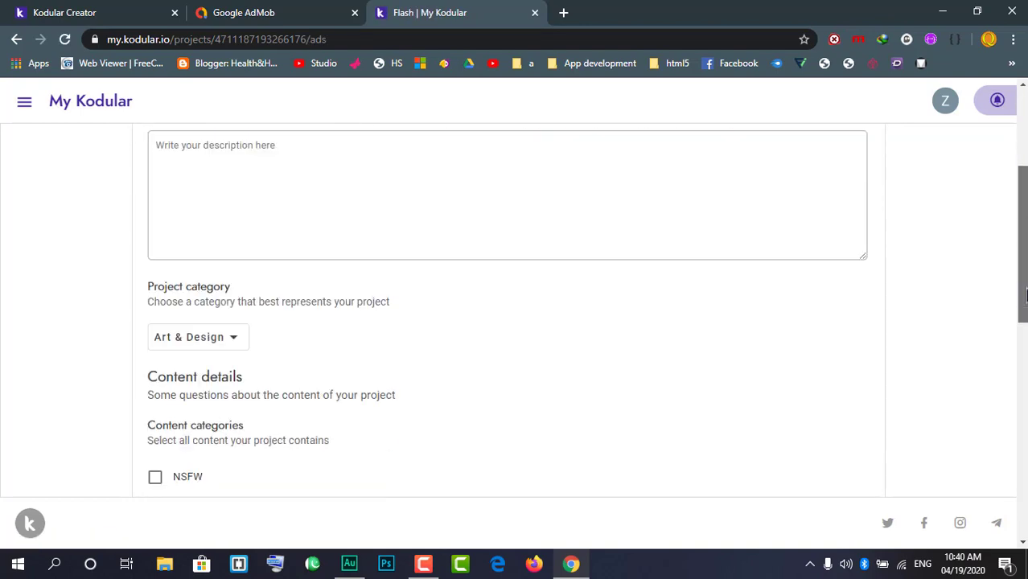
{"action": "left_click_drag", "start_coordinate": [1024, 296], "coordinate": [1024, 345]}
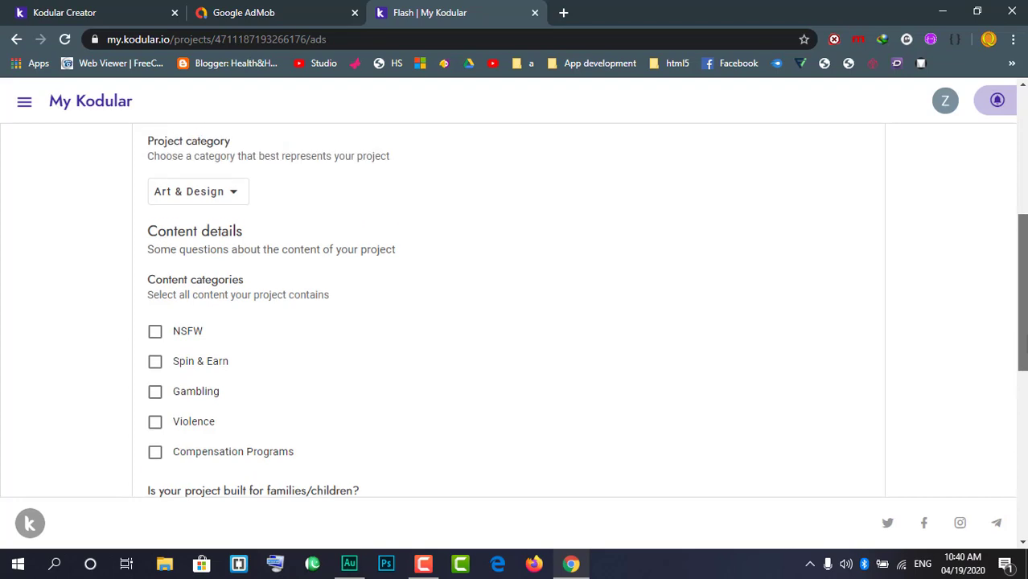
{"action": "left_click", "coordinate": [229, 197]}
{"action": "left_click_drag", "start_coordinate": [294, 210], "coordinate": [285, 158]}
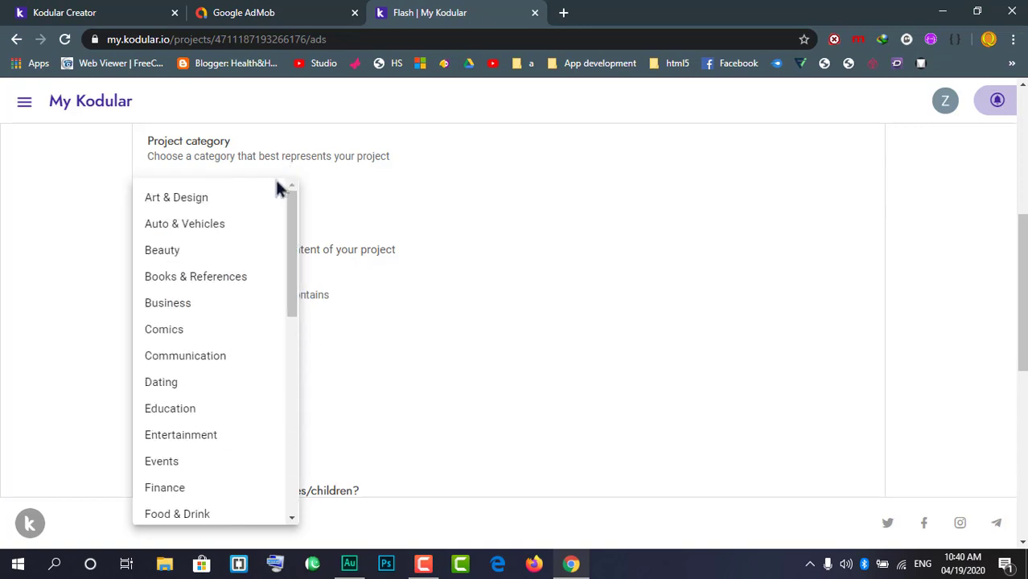
{"action": "left_click", "coordinate": [218, 203]}
{"action": "left_click", "coordinate": [229, 200]}
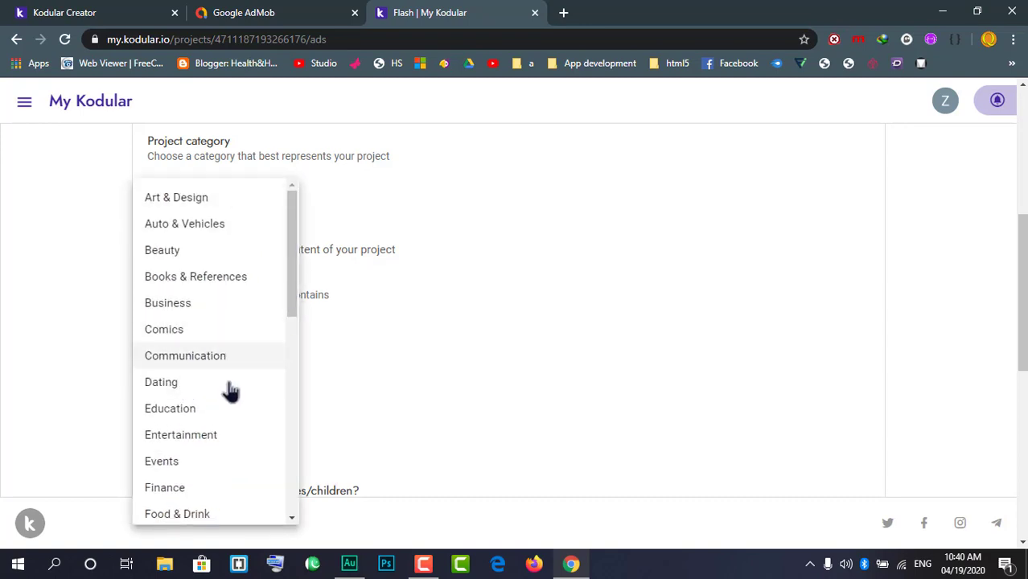
{"action": "left_click", "coordinate": [211, 414]}
Try the Spin & Earn option under the content categories and clear it again
{"action": "middle_click", "coordinate": [457, 233]}
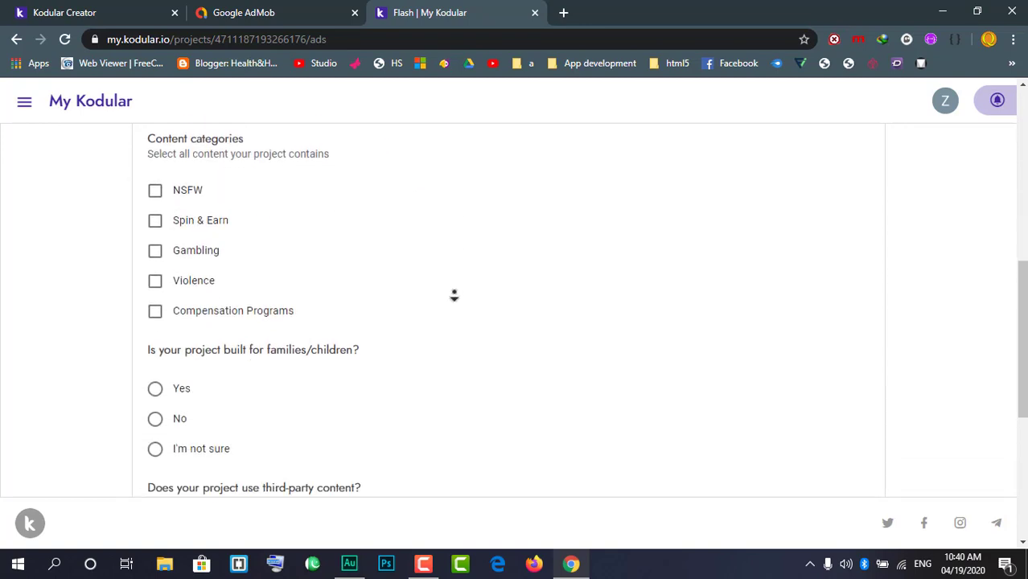
{"action": "middle_click", "coordinate": [530, 235]}
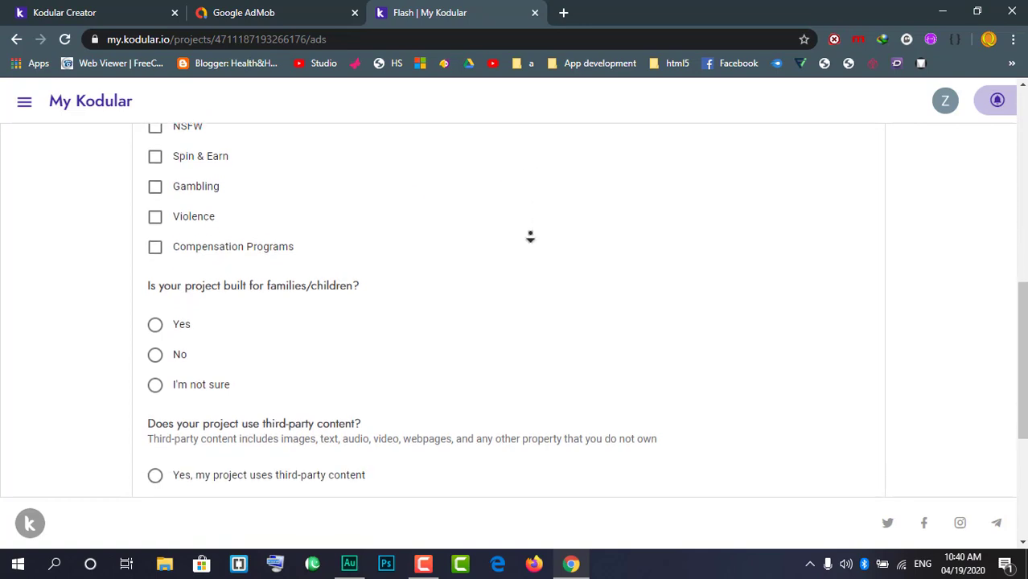
{"action": "middle_click", "coordinate": [484, 148]}
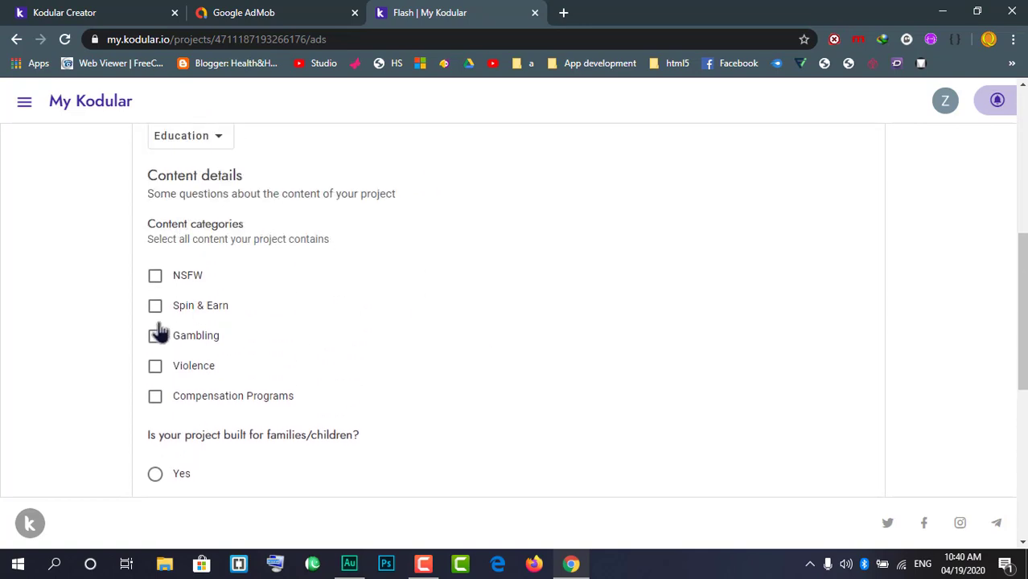
{"action": "left_click", "coordinate": [159, 333]}
{"action": "scroll", "coordinate": [531, 210], "scroll_direction": "down", "scroll_amount": 1}
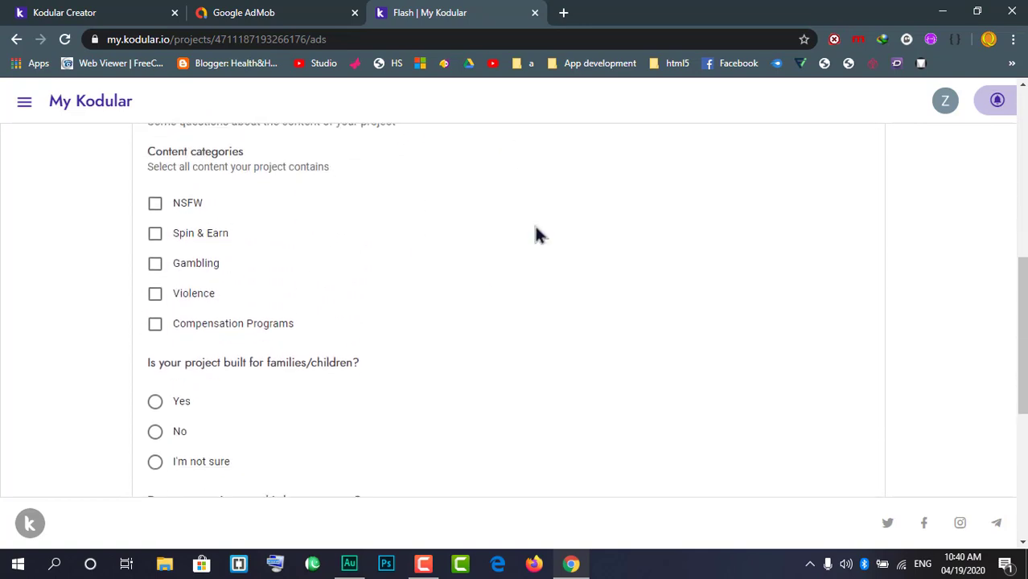
{"action": "left_click", "coordinate": [157, 235]}
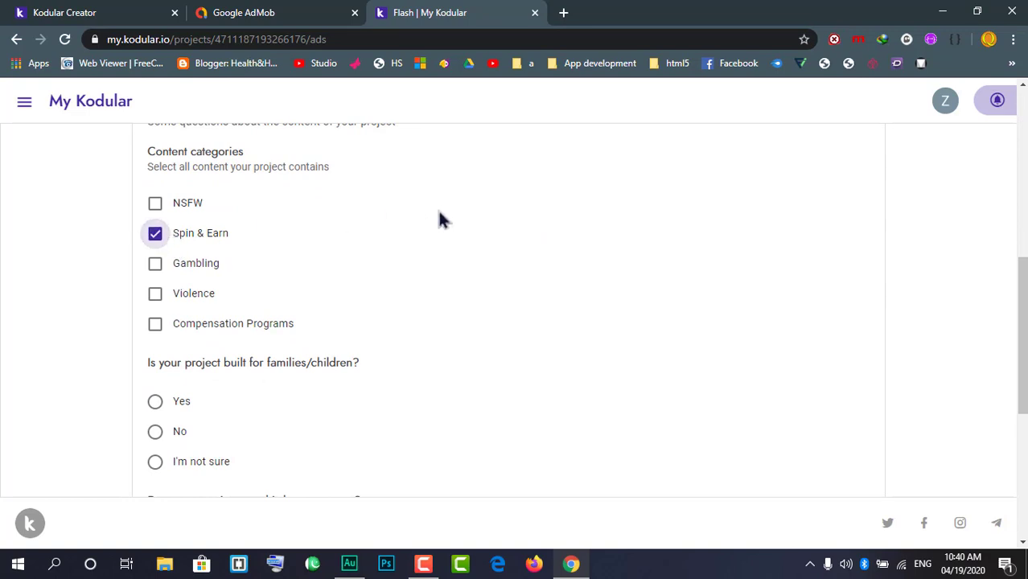
{"action": "left_click", "coordinate": [153, 235]}
Answer Yes to the question whether the project is built for families/children
{"action": "scroll", "coordinate": [428, 209], "scroll_direction": "down", "scroll_amount": 1}
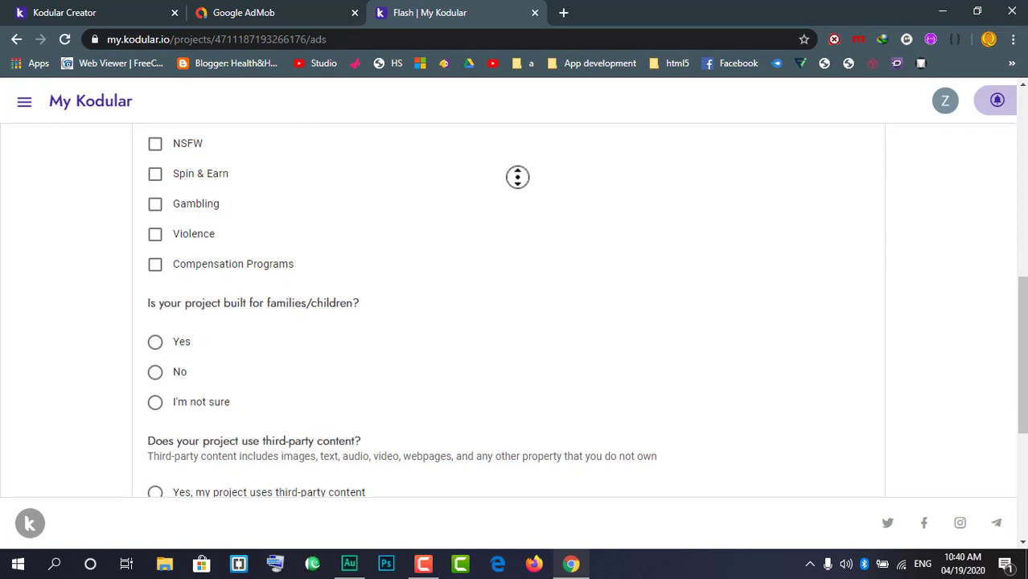
{"action": "scroll", "coordinate": [519, 193], "scroll_direction": "down", "scroll_amount": 1}
{"action": "scroll", "coordinate": [464, 195], "scroll_direction": "down", "scroll_amount": 3}
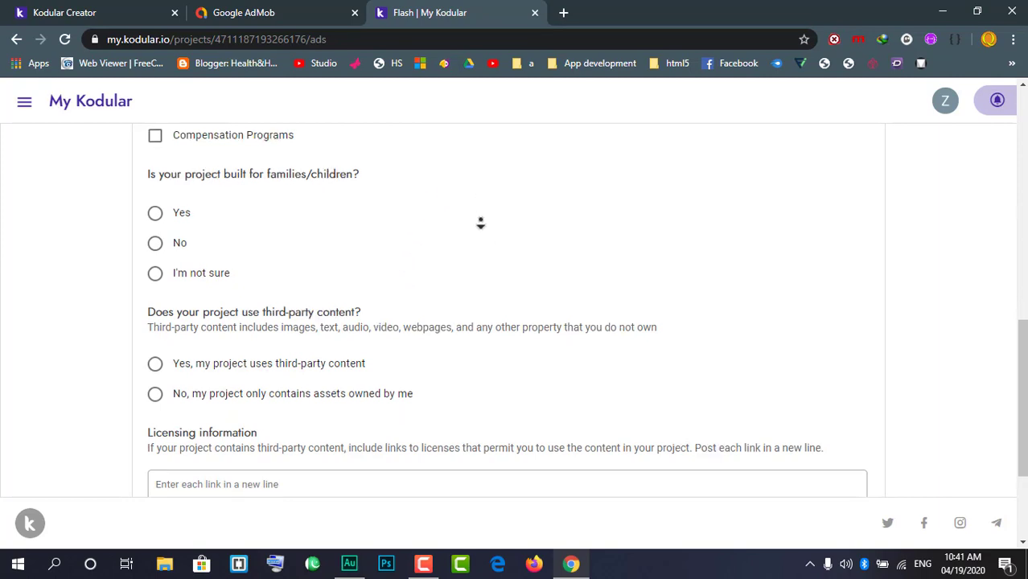
{"action": "scroll", "coordinate": [477, 242], "scroll_direction": "down", "scroll_amount": 5}
{"action": "scroll", "coordinate": [360, 233], "scroll_direction": "up", "scroll_amount": 2}
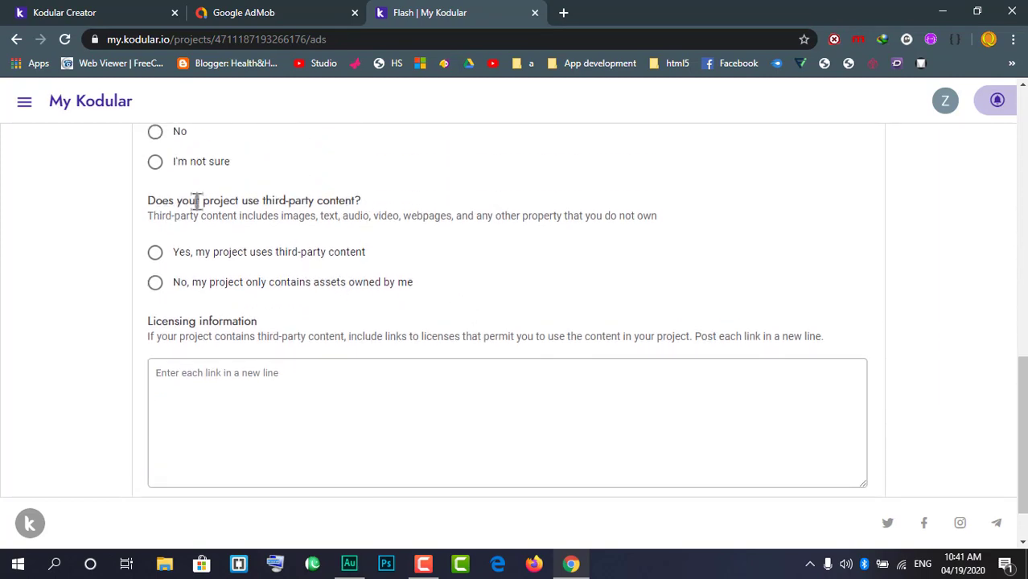
{"action": "scroll", "coordinate": [272, 163], "scroll_direction": "up", "scroll_amount": 2}
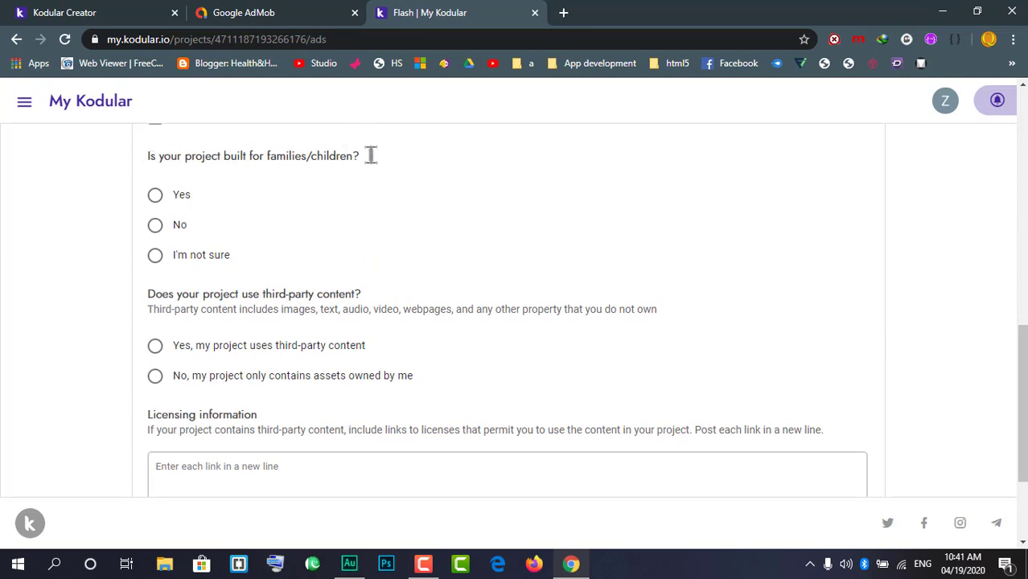
{"action": "left_click_drag", "start_coordinate": [149, 157], "coordinate": [364, 156]}
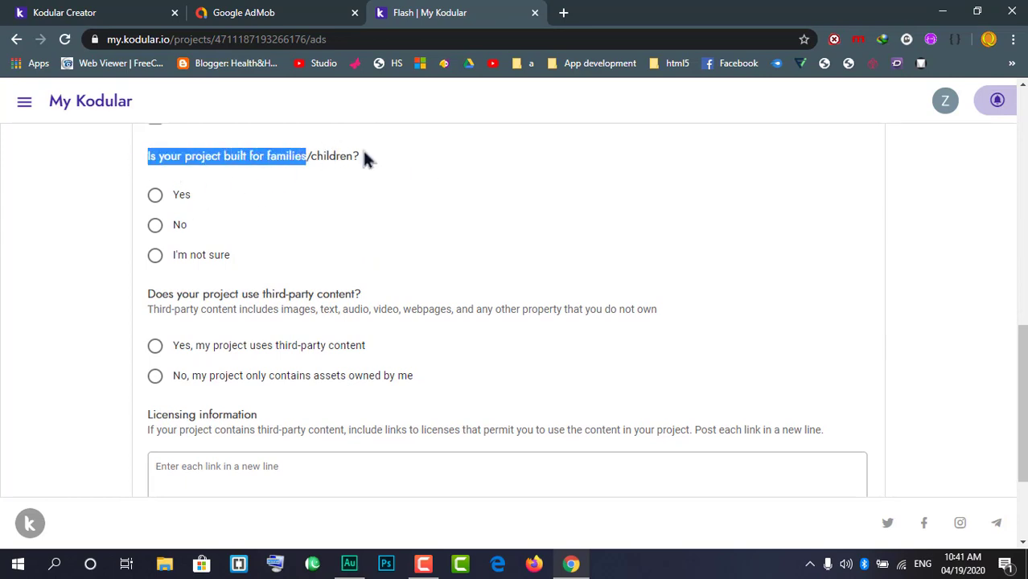
{"action": "left_click", "coordinate": [361, 155]}
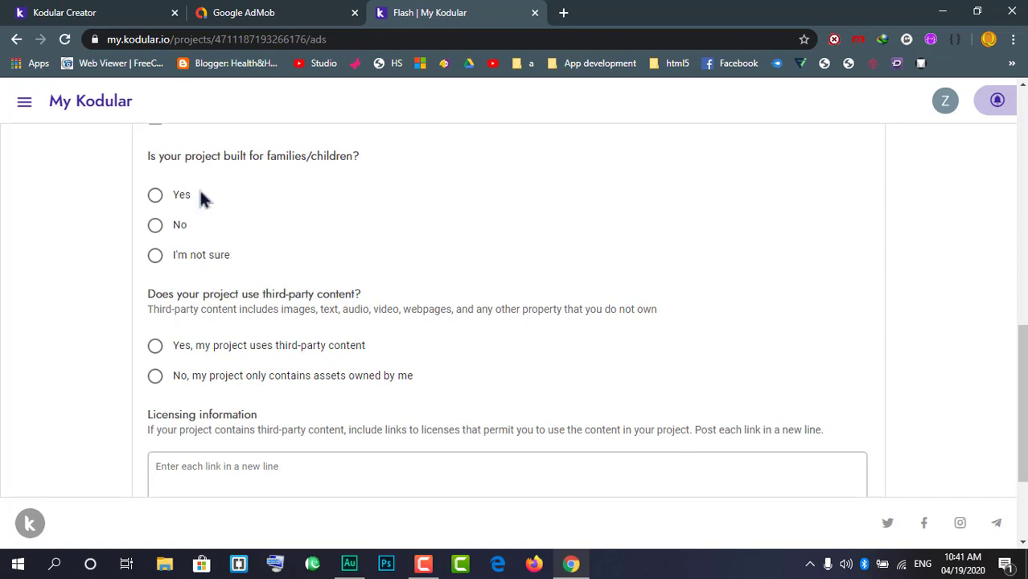
{"action": "left_click", "coordinate": [169, 199]}
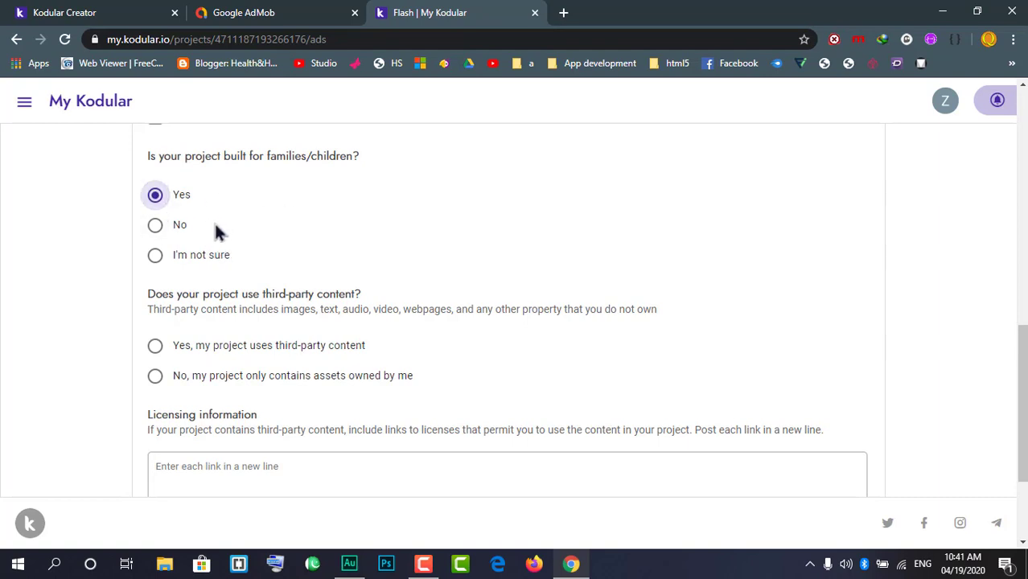
{"action": "left_click", "coordinate": [154, 227]}
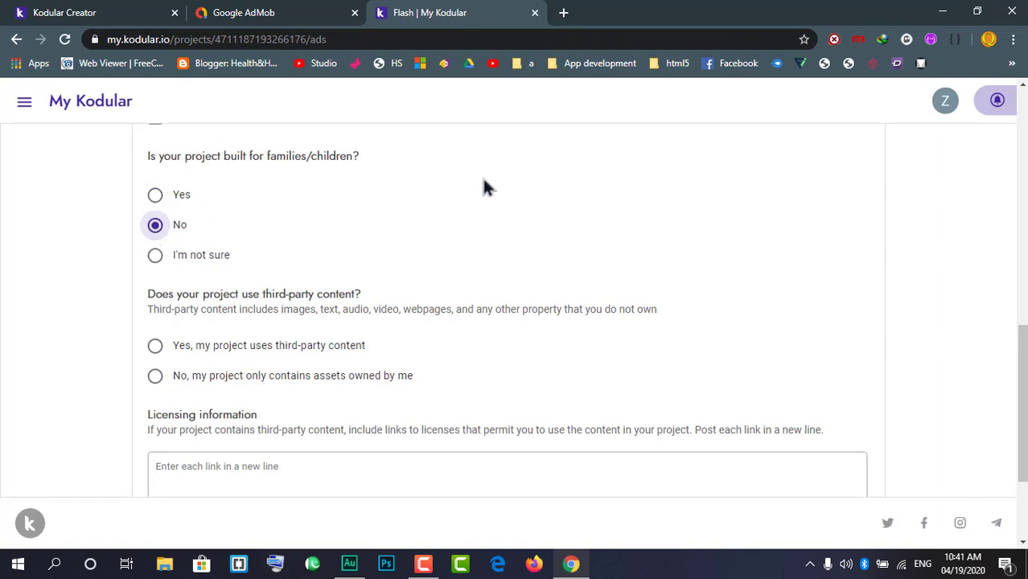
{"action": "left_click", "coordinate": [179, 197]}
Examine the third-party content question and the licensing information section of the form
{"action": "scroll", "coordinate": [341, 305], "scroll_direction": "down", "scroll_amount": 2}
{"action": "scroll", "coordinate": [178, 225], "scroll_direction": "up", "scroll_amount": 1}
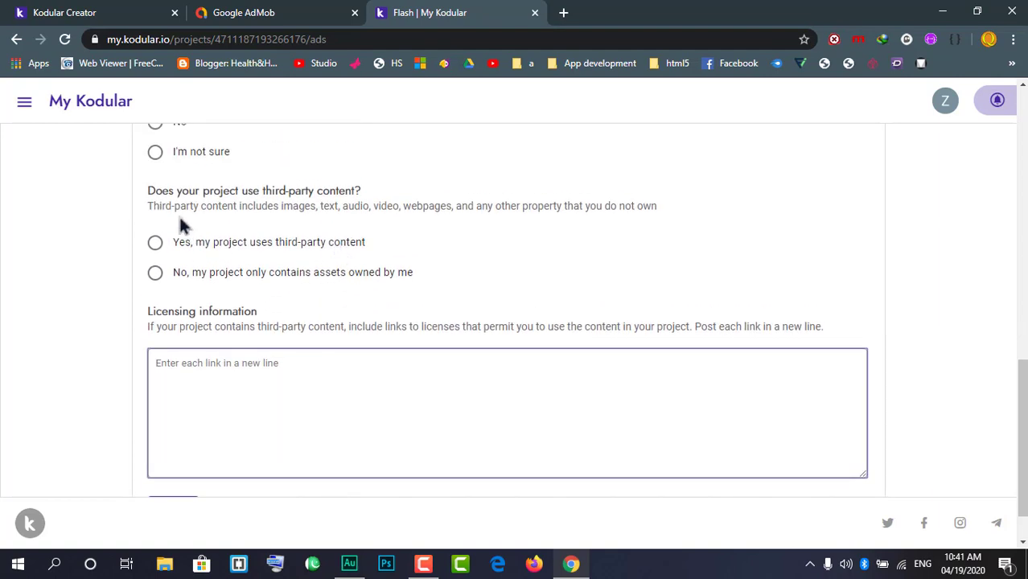
{"action": "scroll", "coordinate": [507, 241], "scroll_direction": "down", "scroll_amount": 1}
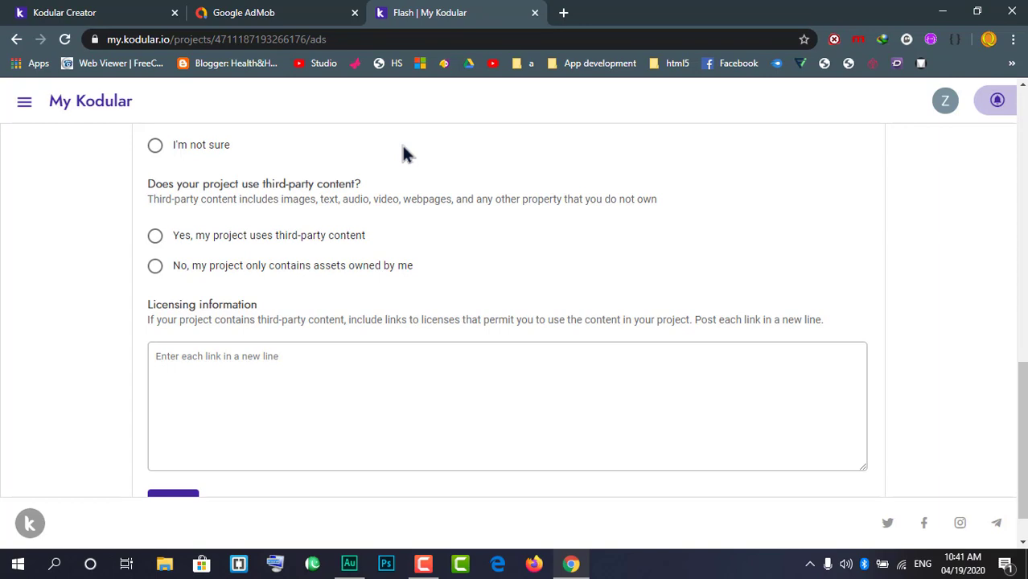
Answer the third-party content question with "No, my project only contains assets owned by me", leaving the licensing information empty
{"action": "scroll", "coordinate": [405, 153], "scroll_direction": "down", "scroll_amount": 1}
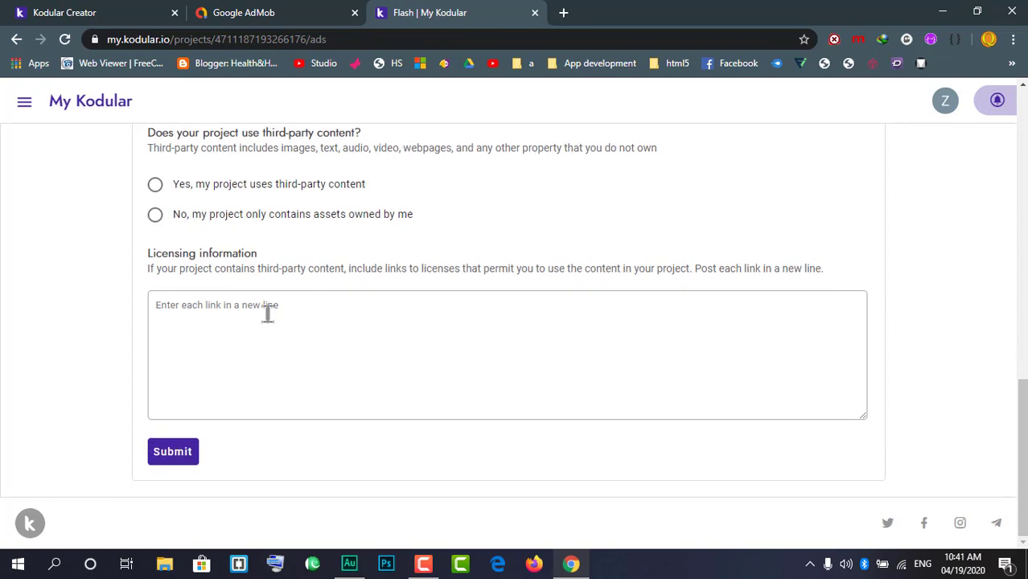
{"action": "scroll", "coordinate": [486, 231], "scroll_direction": "up", "scroll_amount": 1}
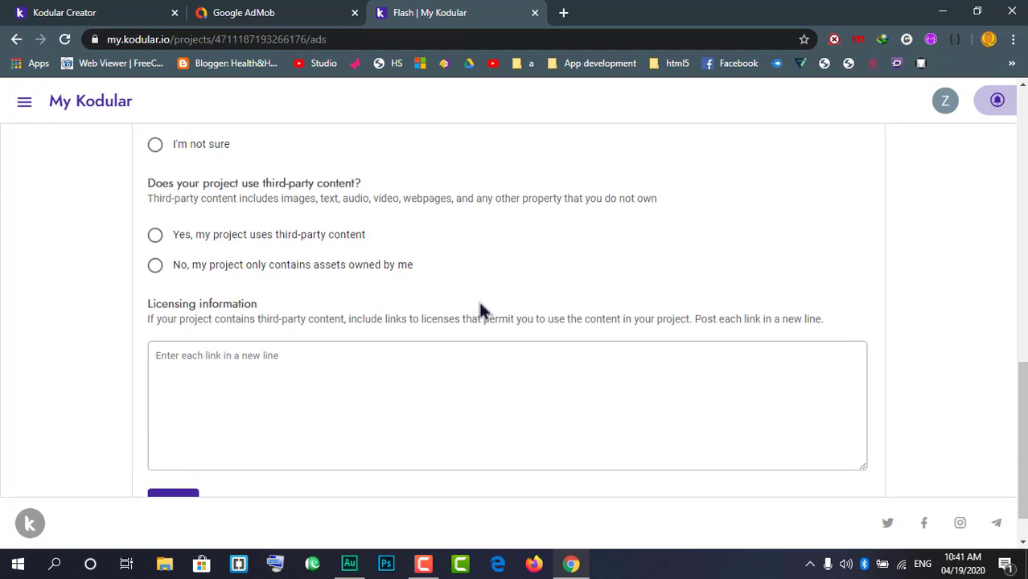
{"action": "left_click", "coordinate": [156, 273]}
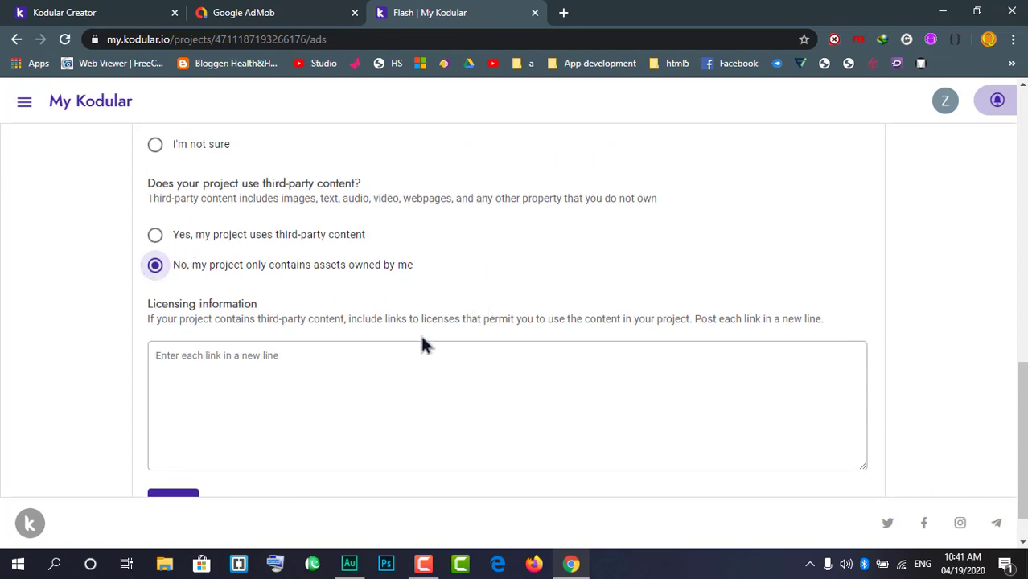
{"action": "scroll", "coordinate": [425, 342], "scroll_direction": "down", "scroll_amount": 1}
{"action": "left_click", "coordinate": [217, 318]}
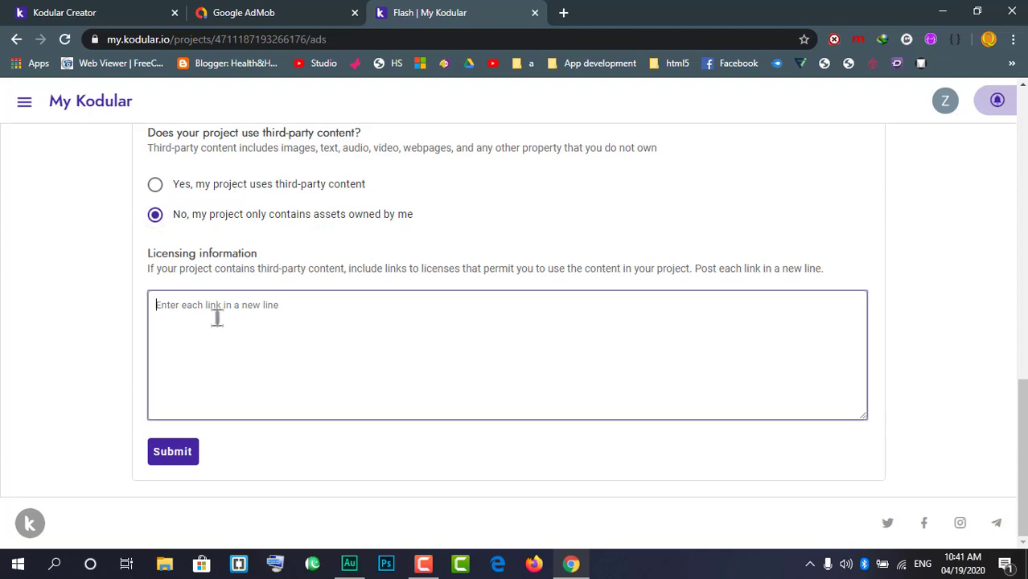
{"action": "scroll", "coordinate": [456, 250], "scroll_direction": "up", "scroll_amount": 2}
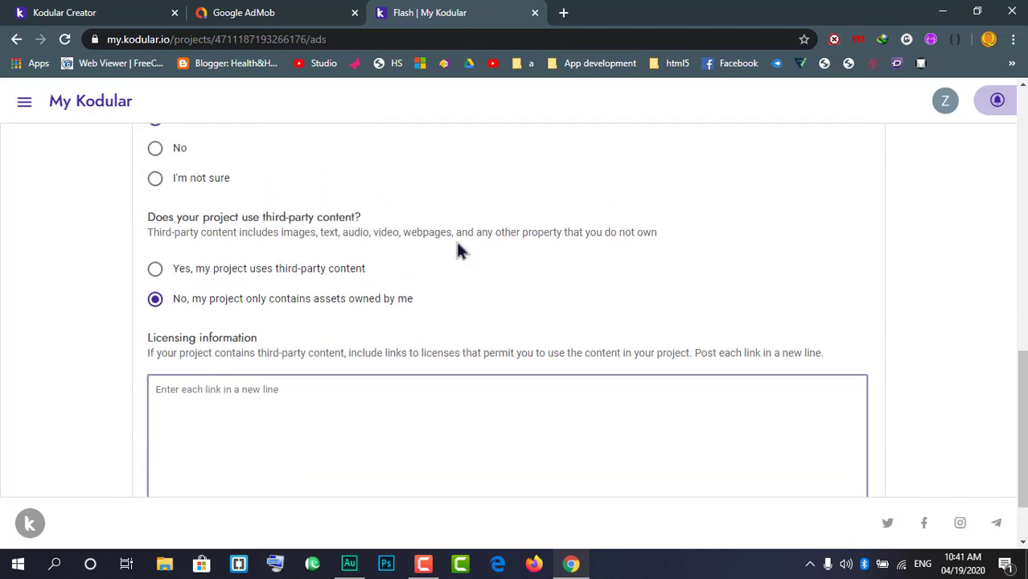
{"action": "scroll", "coordinate": [456, 249], "scroll_direction": "down", "scroll_amount": 2}
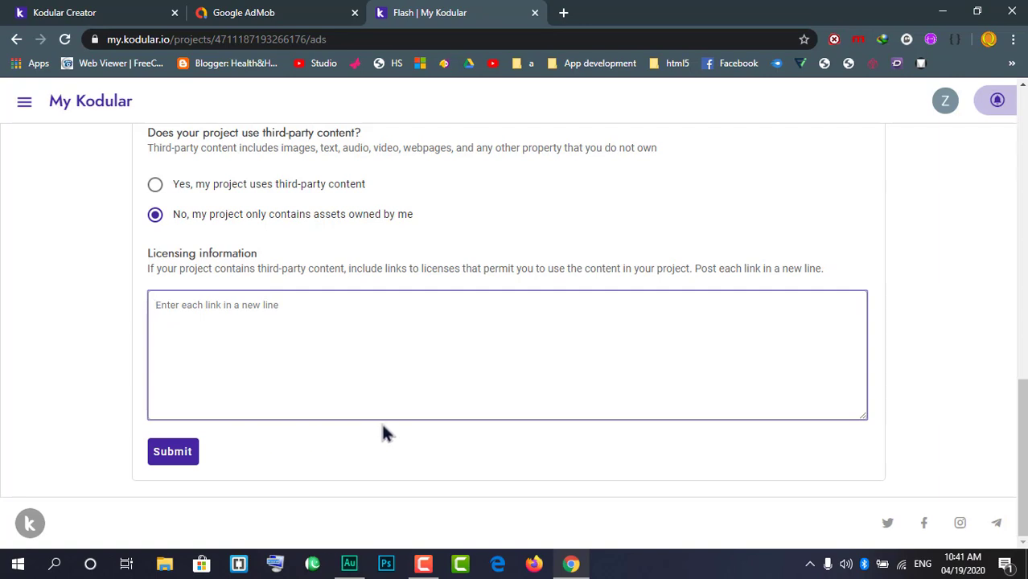
Begin the project description with "App Name :" and "Flash" on the line below it, followed by an empty line
{"action": "scroll", "coordinate": [382, 433], "scroll_direction": "up", "scroll_amount": 10}
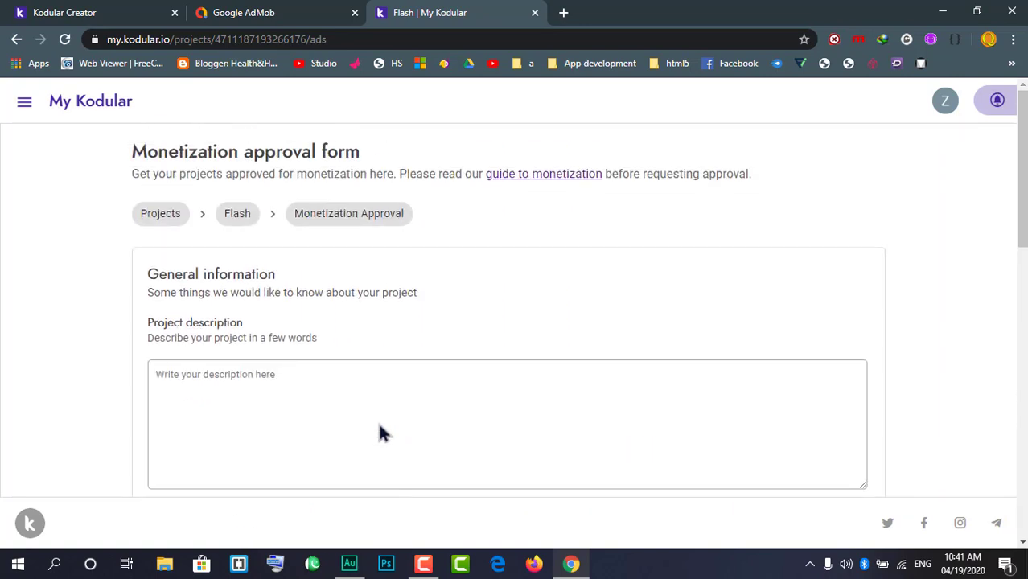
{"action": "scroll", "coordinate": [382, 433], "scroll_direction": "down", "scroll_amount": 2}
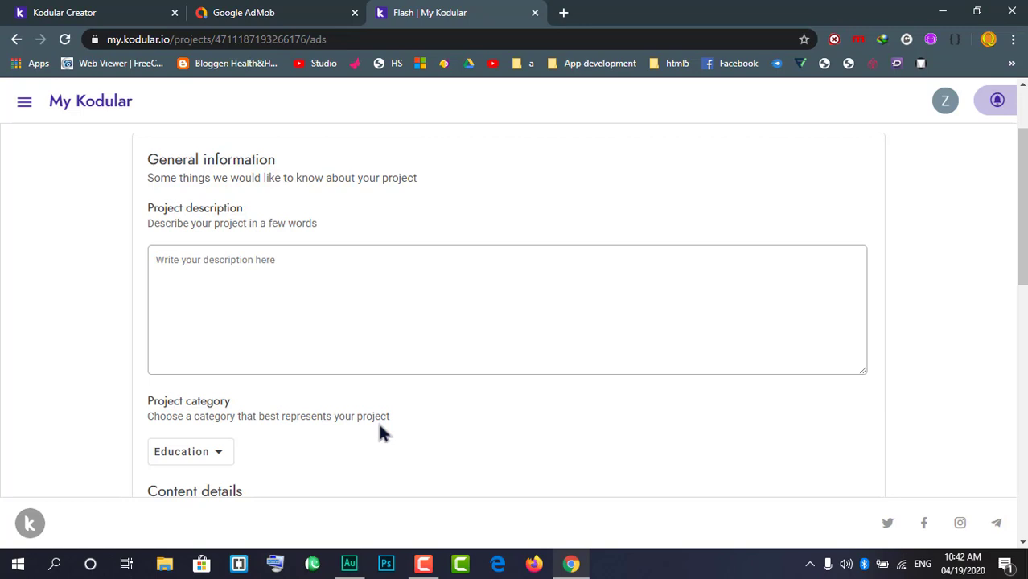
{"action": "scroll", "coordinate": [382, 432], "scroll_direction": "up", "scroll_amount": 1}
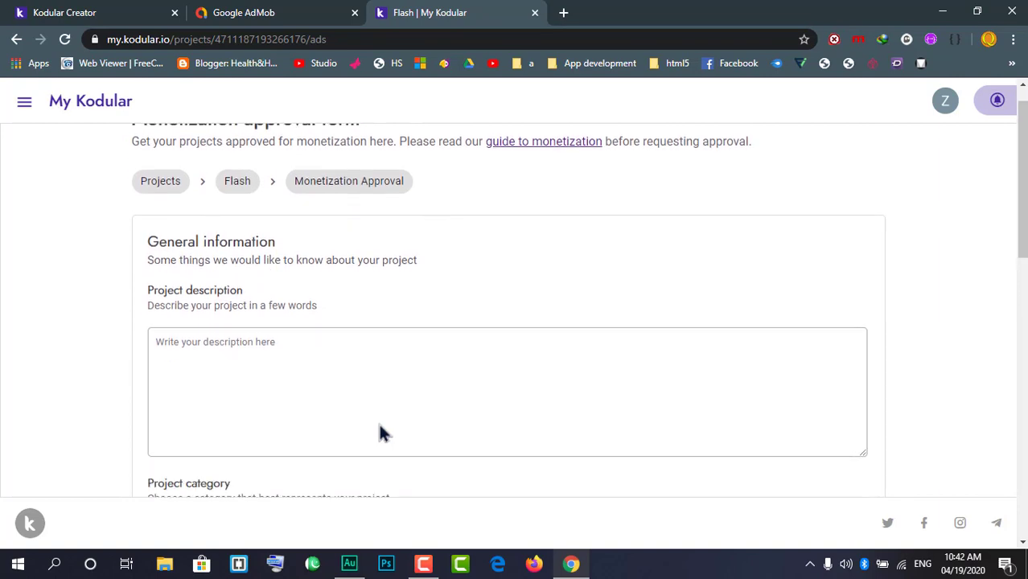
{"action": "left_click", "coordinate": [317, 379]}
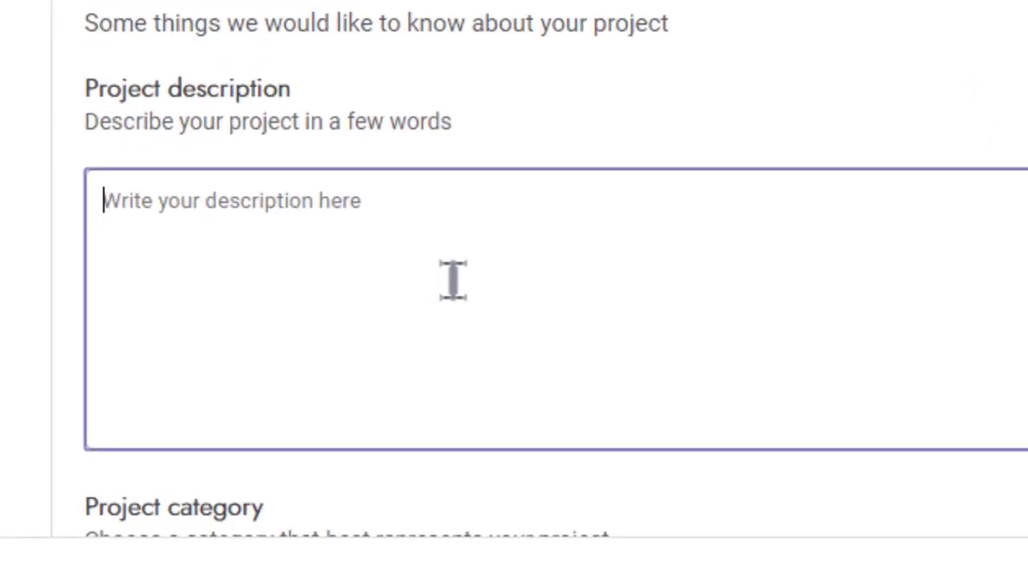
{"action": "type", "text": "App Name :"}
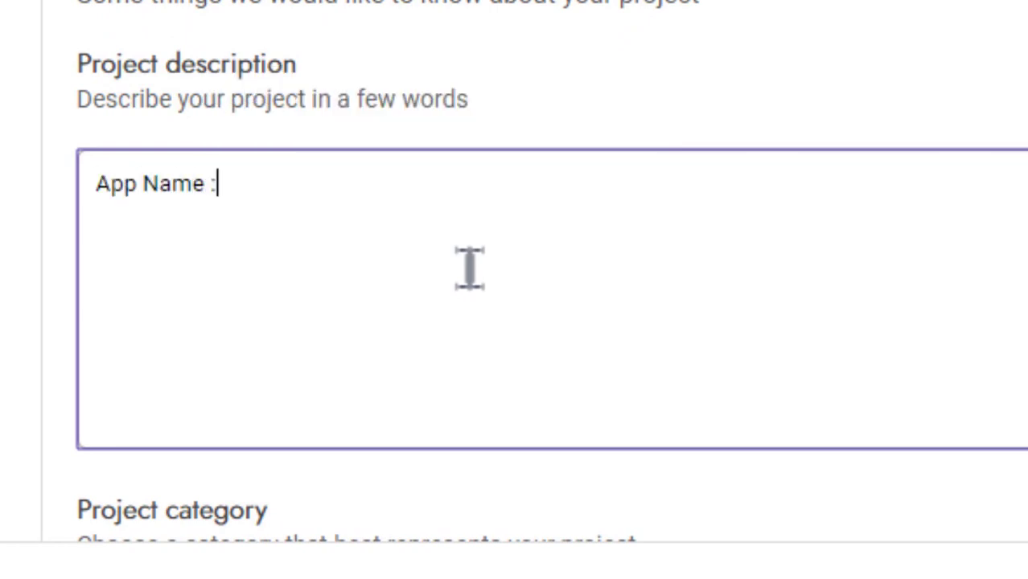
{"action": "key", "text": "Return"}
{"action": "type", "text": "Flash"}
{"action": "key", "text": "Return"}
{"action": "key", "text": "Return"}
Add to the description "The app is designed to help users toggle on and off their phone's flash light on a single button click."
{"action": "type", "text": "The "}
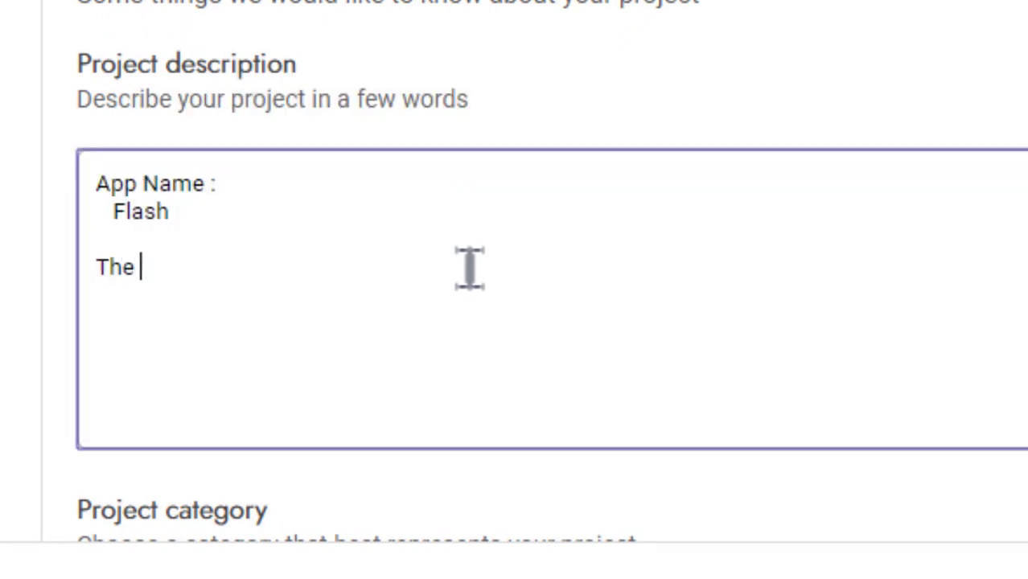
{"action": "type", "text": "app is designed to help users"}
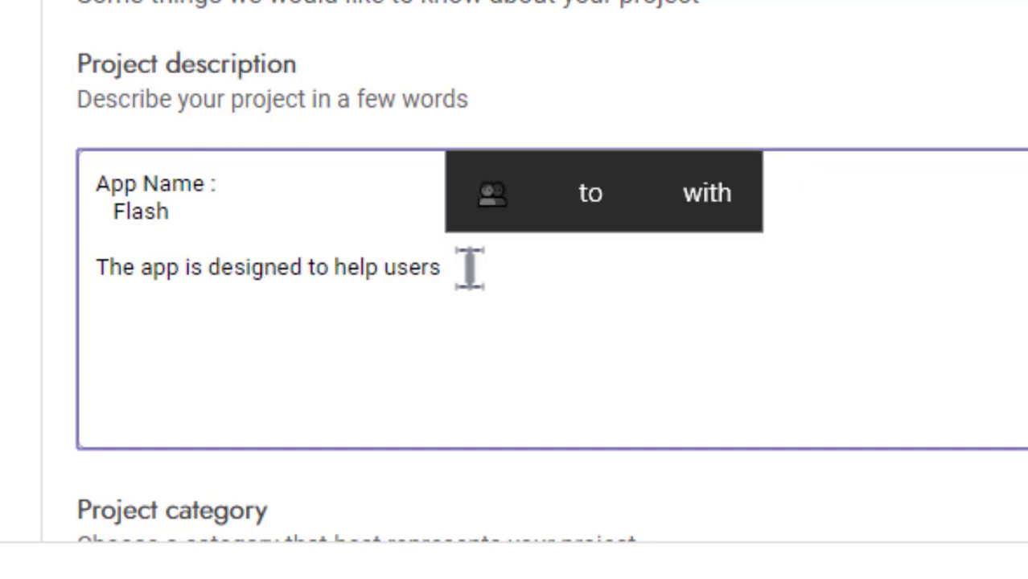
{"action": "type", "text": "toggle on and off their phones"}
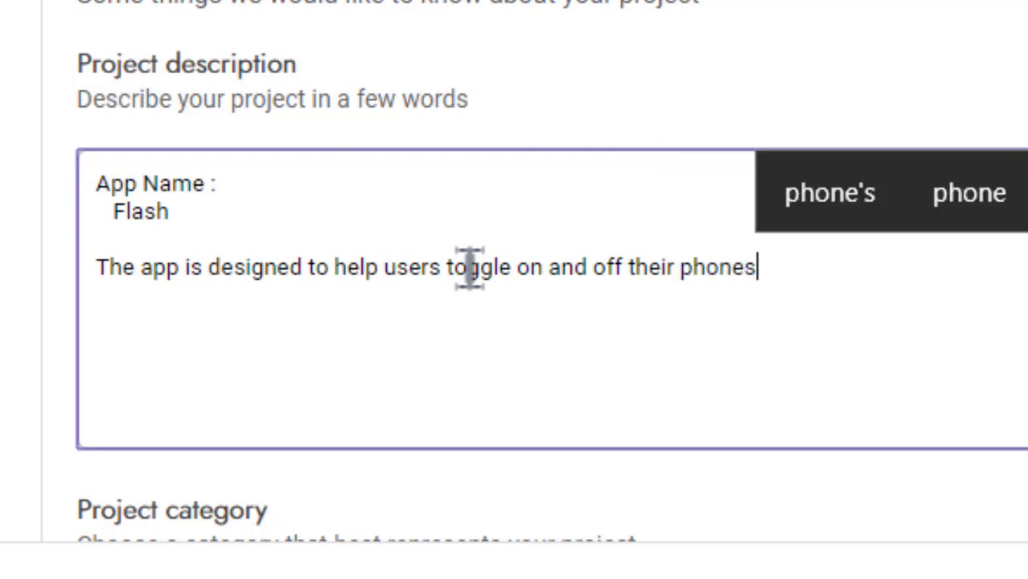
{"action": "key", "text": "BackSpace"}
{"action": "type", "text": "'s flash light on a single "}
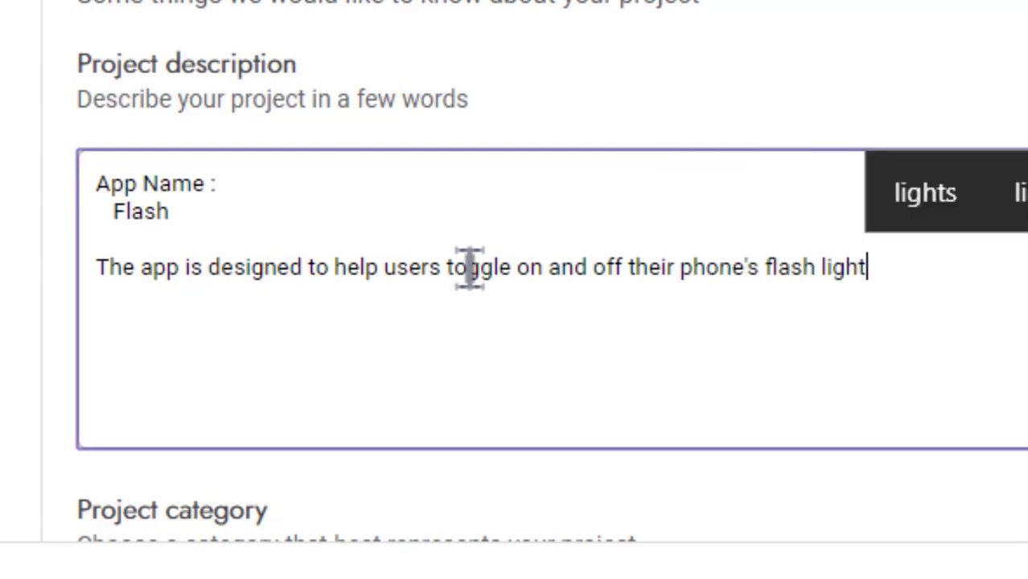
{"action": "type", "text": "butto"}
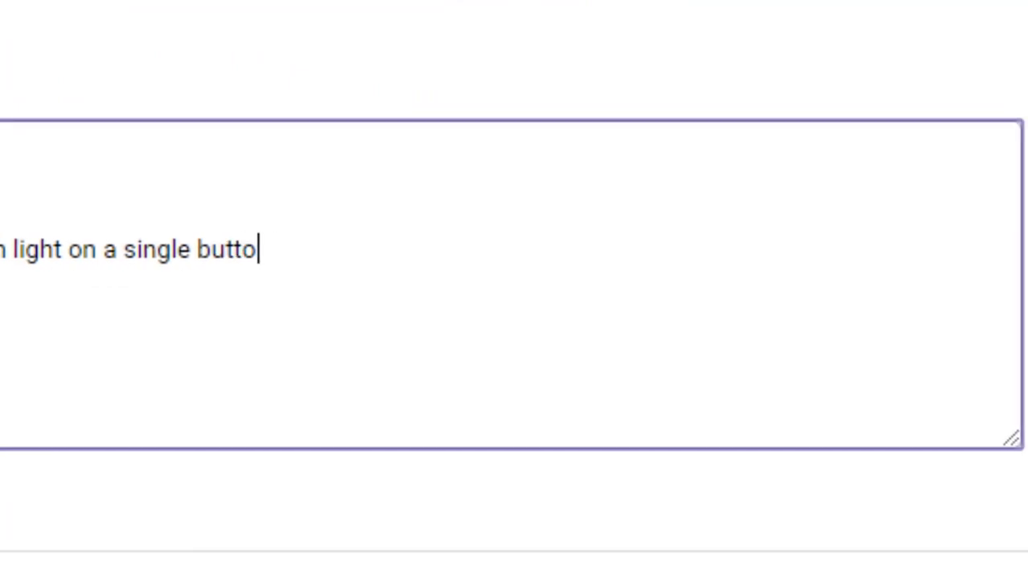
{"action": "type", "text": "n click.The u"}
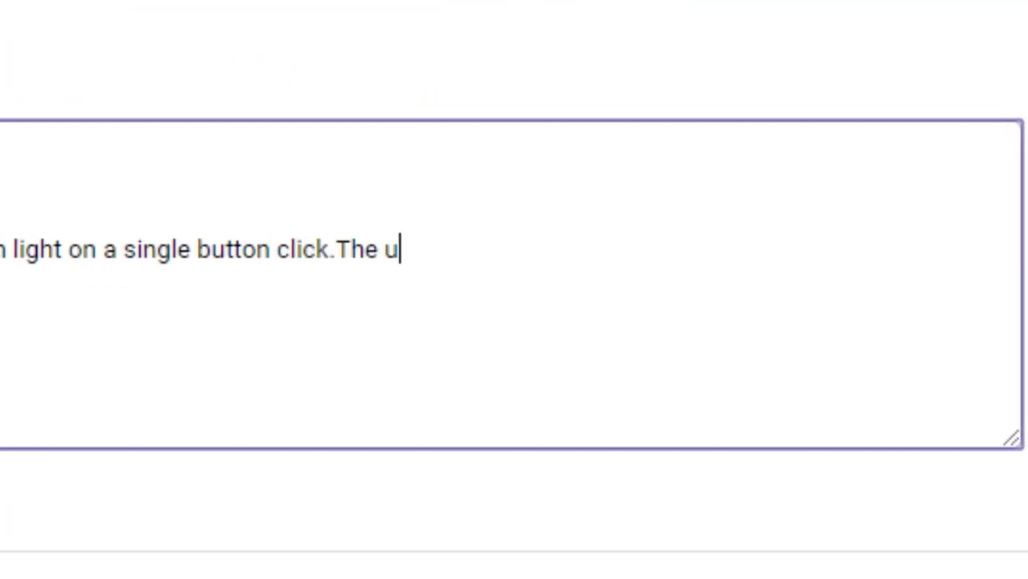
Continue the project description with the sentence "The user-interface is very simple and user friendly."
{"action": "type", "text": "ser-interface is ver"}
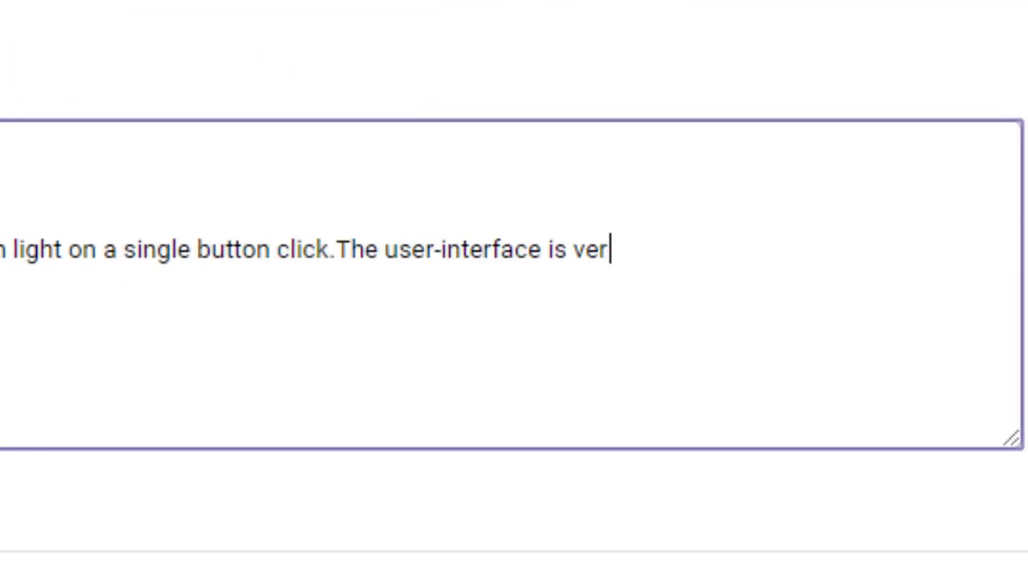
{"action": "type", "text": "y simple and user friendly"}
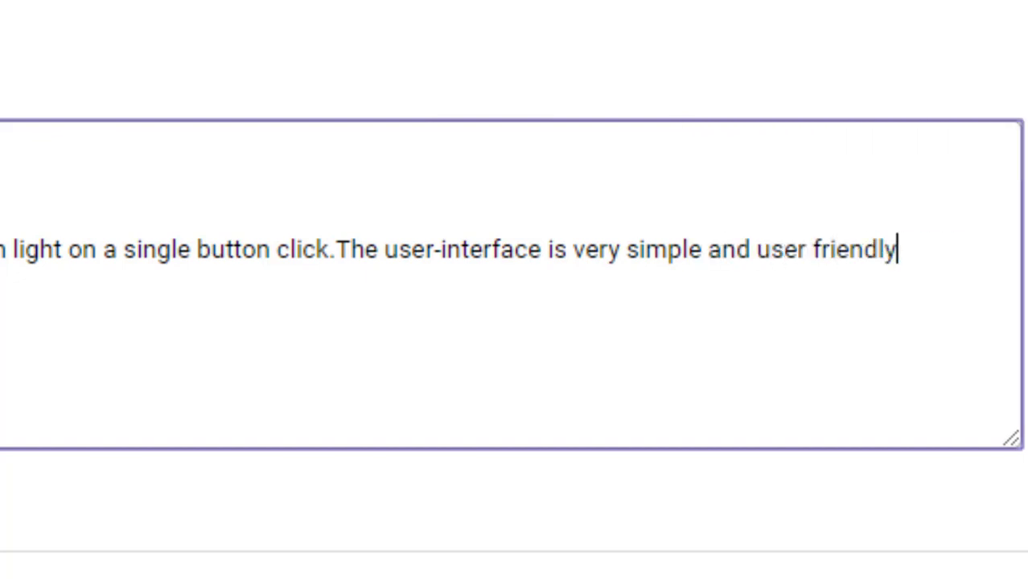
{"action": "type", "text": ". The app"}
Complete the description's last sentence: "The app also provides user alot of information about their battery including battery' health, level and plugged status etc."
{"action": "type", "text": " also prov"}
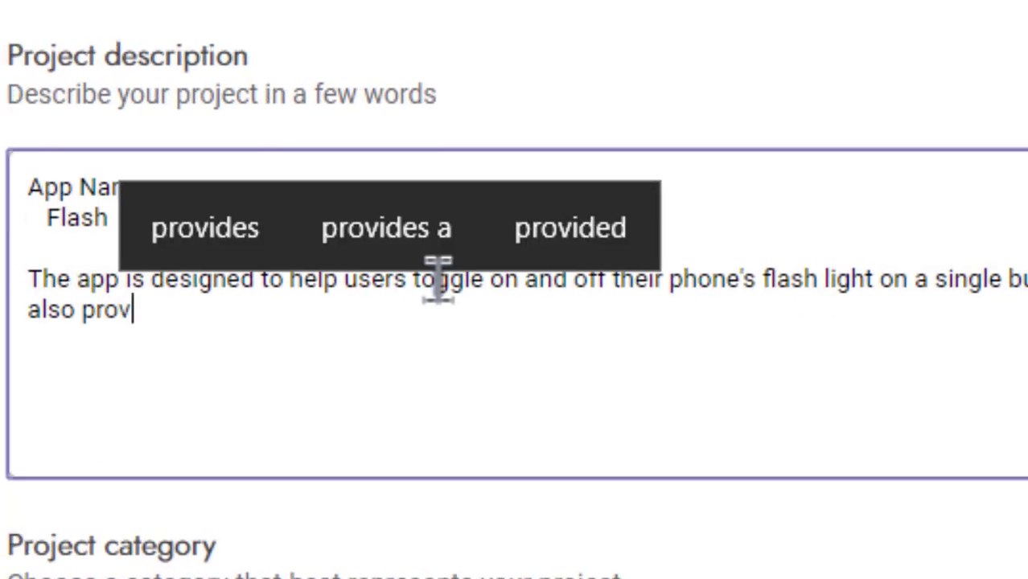
{"action": "type", "text": "ides user a"}
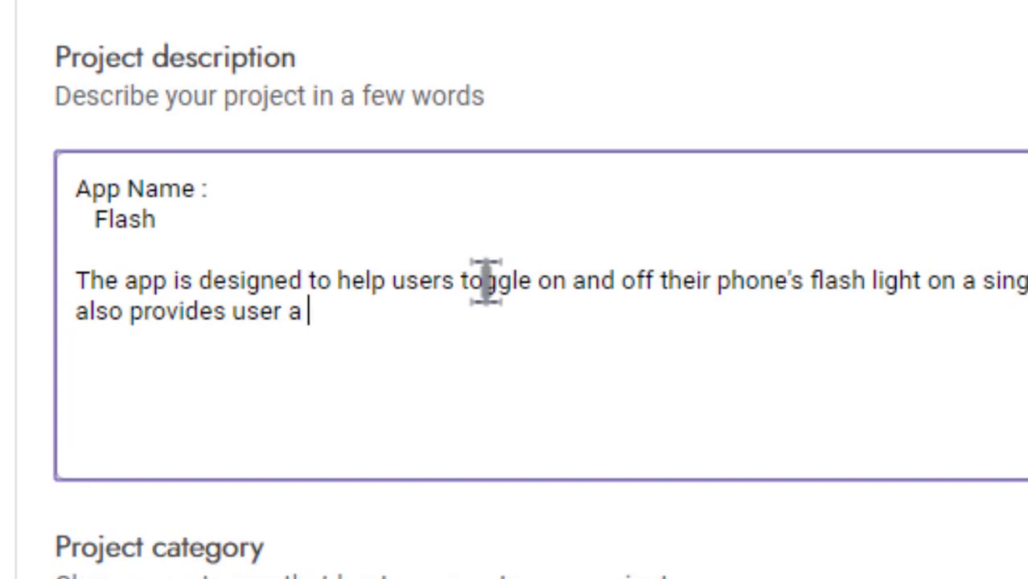
{"action": "type", "text": "lot of  informat"}
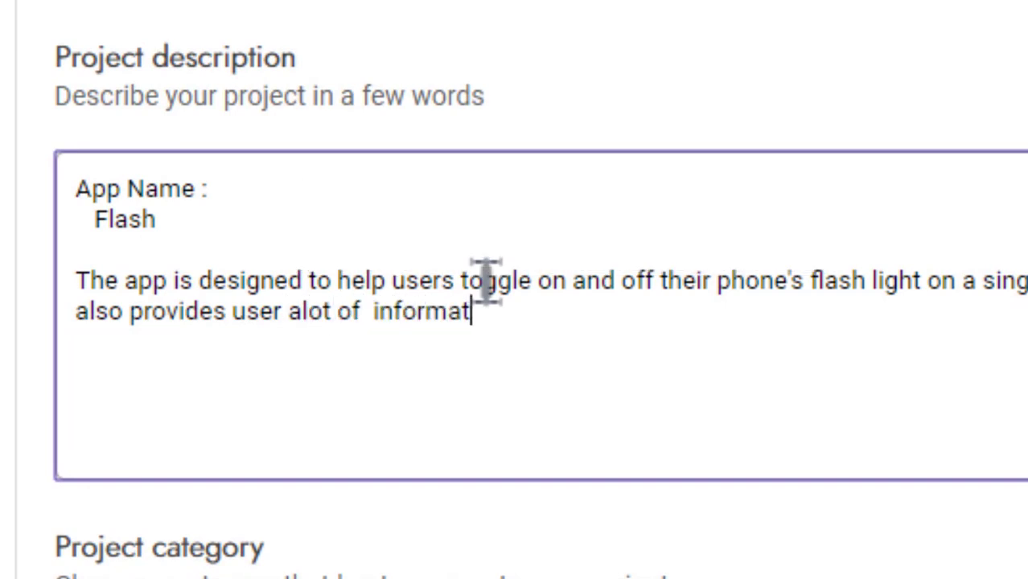
{"action": "type", "text": "ion about their b"}
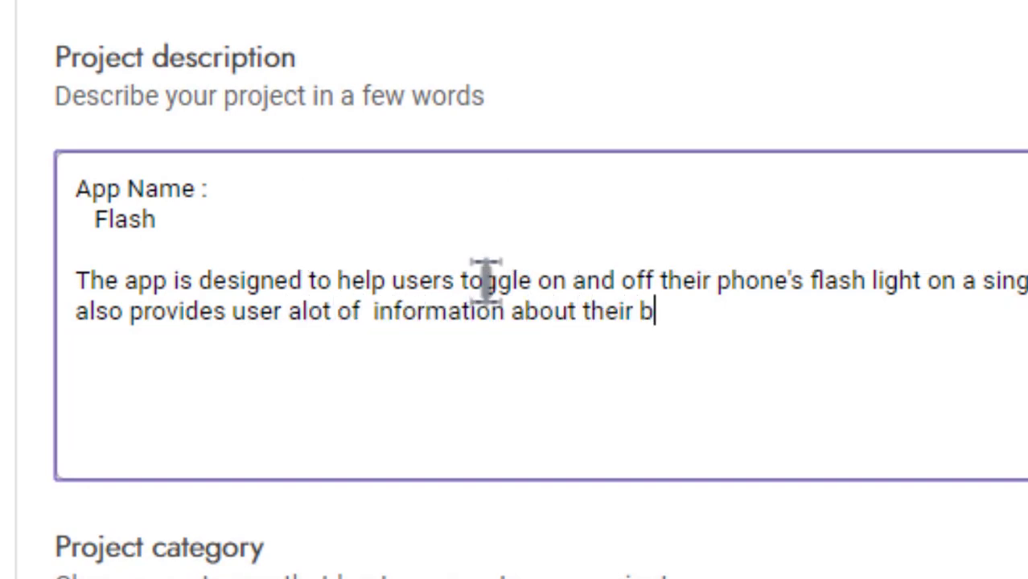
{"action": "type", "text": "attery includin"}
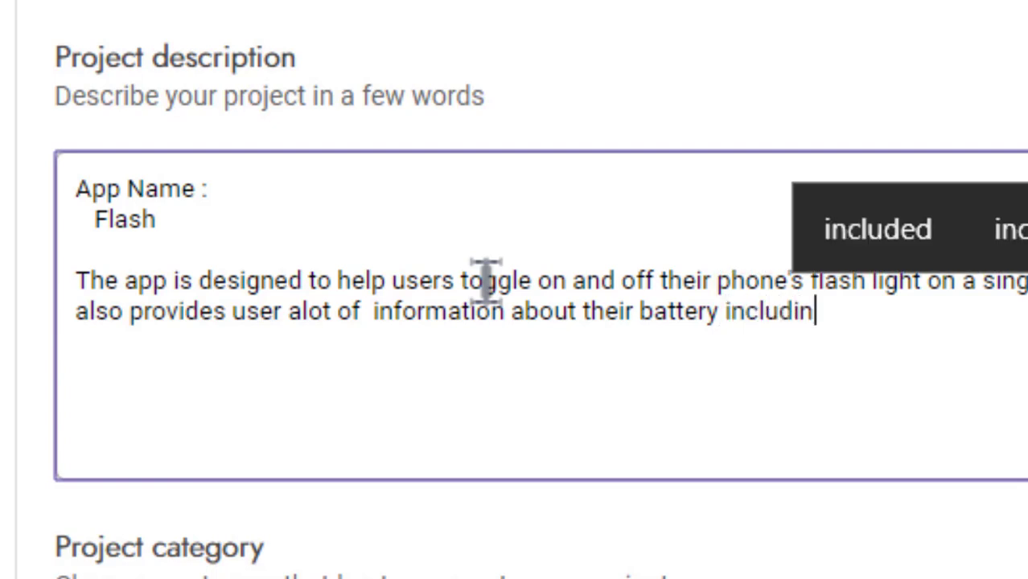
{"action": "type", "text": "g battery' health, level"}
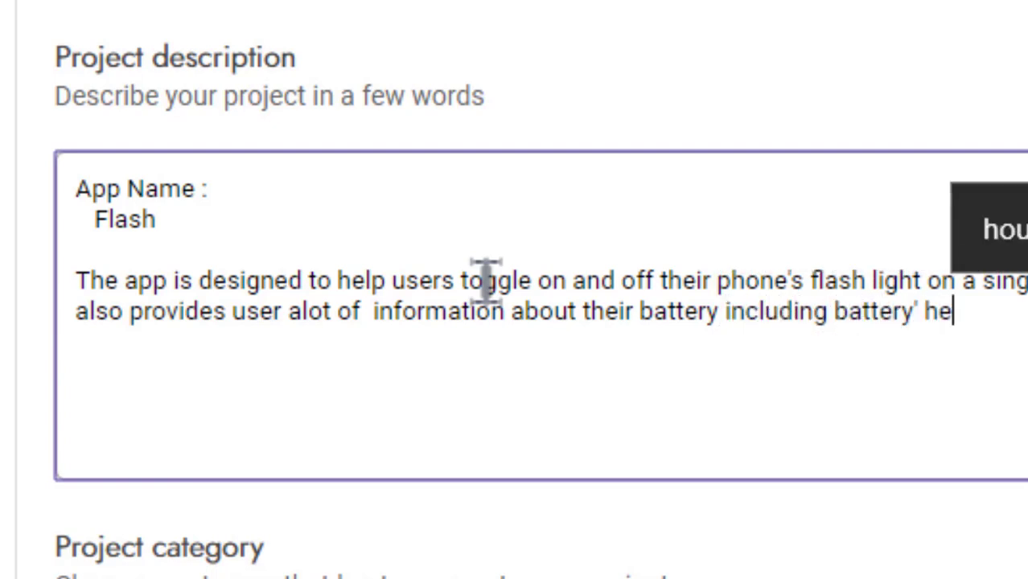
{"action": "type", "text": ","}
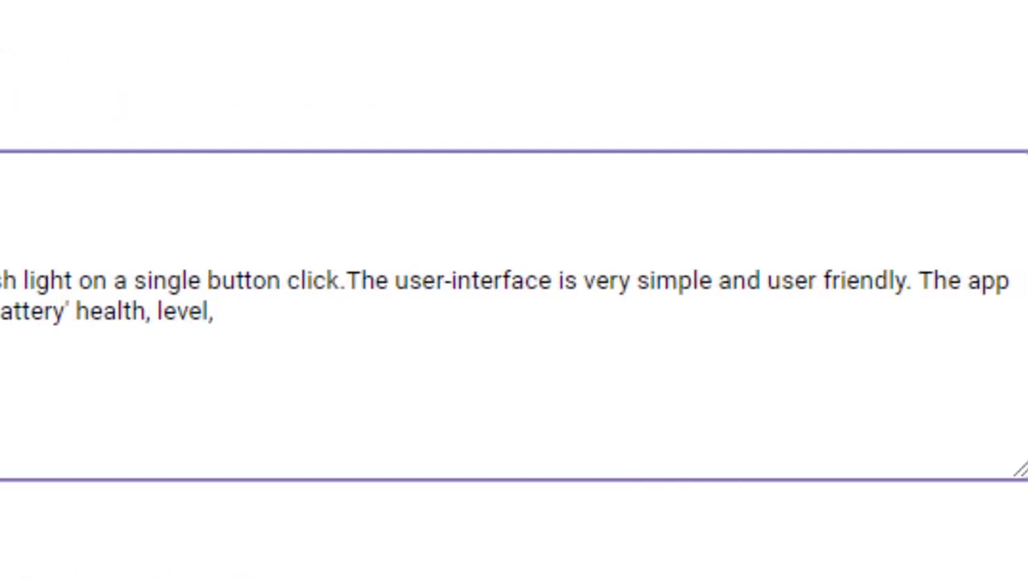
{"action": "key", "text": "BackSpace"}
{"action": "type", "text": "and plugged status etc."}
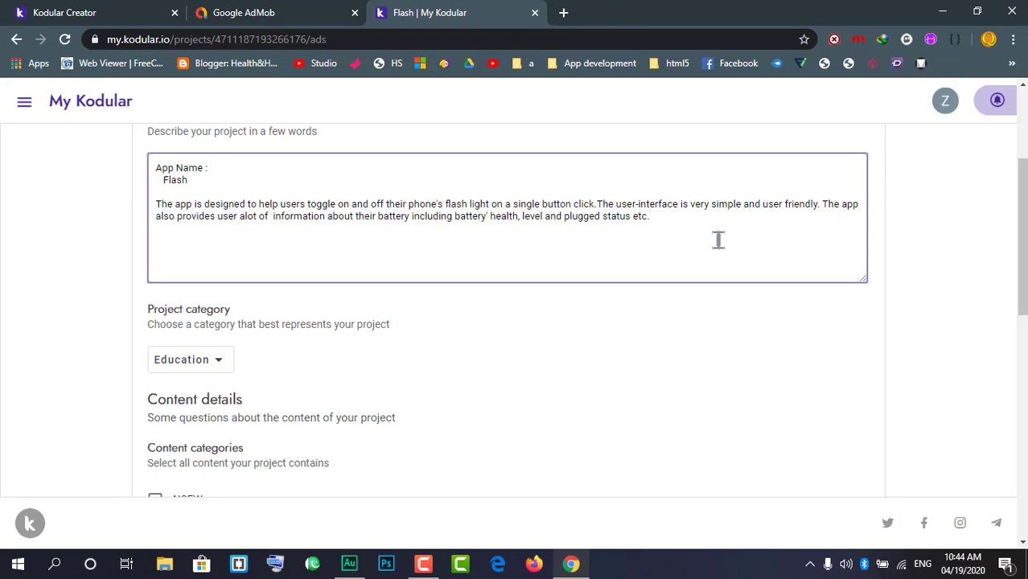
Review the project description, category and content details through to the end of the monetization approval form
{"action": "scroll", "coordinate": [718, 240], "scroll_direction": "up", "scroll_amount": 1}
{"action": "scroll", "coordinate": [719, 240], "scroll_direction": "down", "scroll_amount": 1}
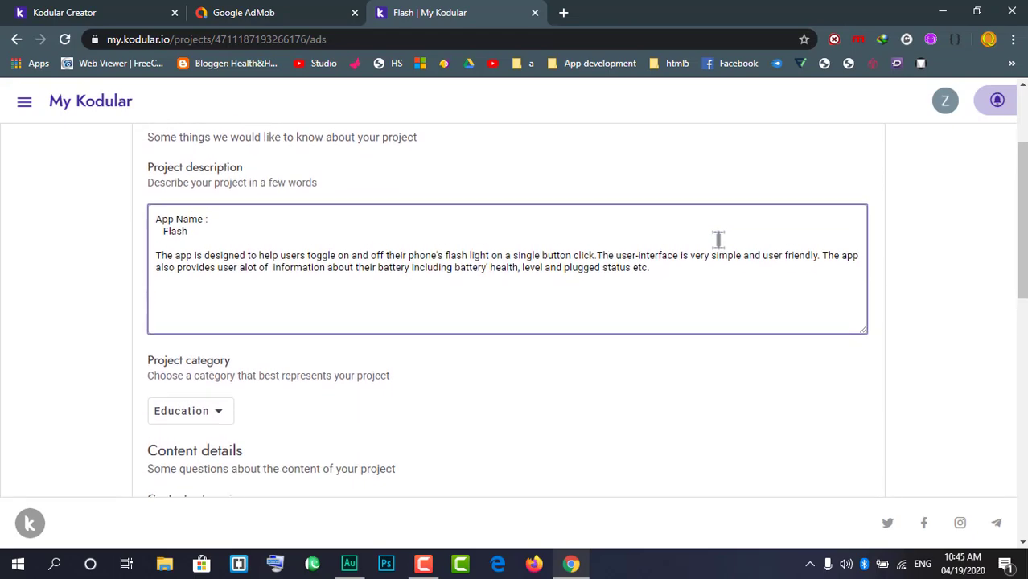
{"action": "scroll", "coordinate": [718, 240], "scroll_direction": "down", "scroll_amount": 1}
{"action": "scroll", "coordinate": [718, 240], "scroll_direction": "up", "scroll_amount": 2}
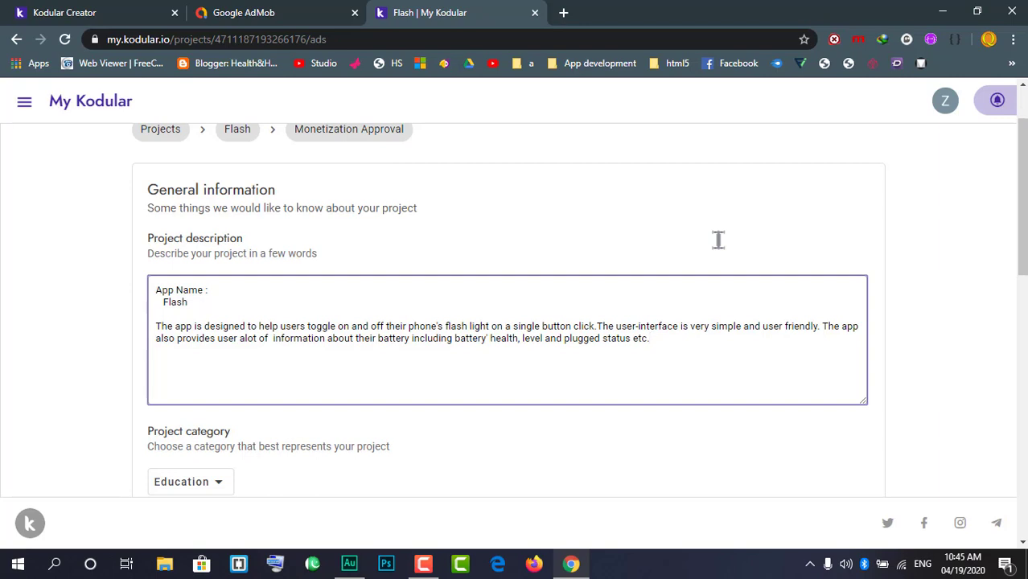
{"action": "scroll", "coordinate": [718, 240], "scroll_direction": "down", "scroll_amount": 2}
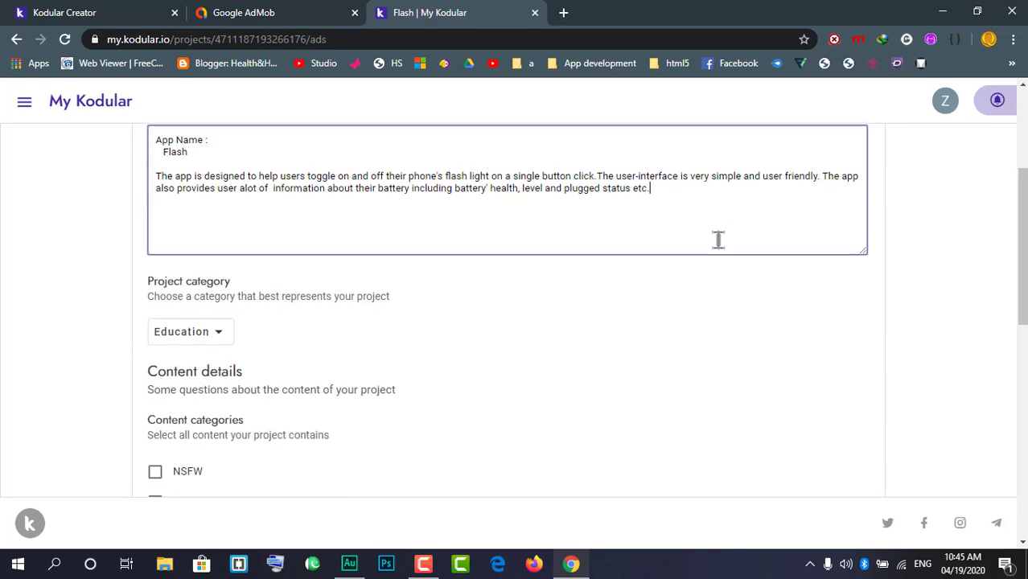
{"action": "scroll", "coordinate": [718, 240], "scroll_direction": "down", "scroll_amount": 1}
{"action": "scroll", "coordinate": [719, 239], "scroll_direction": "up", "scroll_amount": 1}
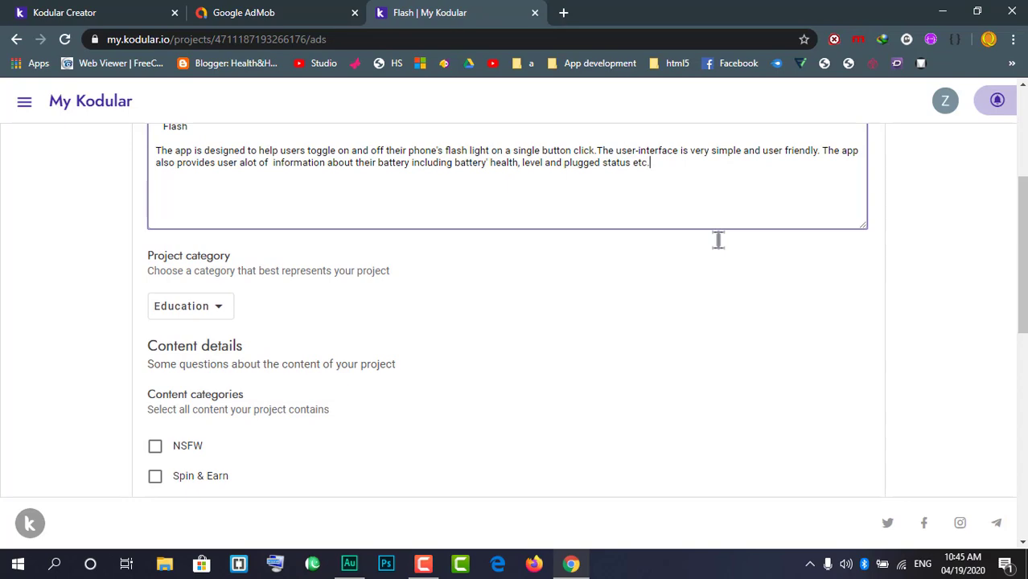
{"action": "scroll", "coordinate": [718, 239], "scroll_direction": "down", "scroll_amount": 2}
{"action": "scroll", "coordinate": [718, 239], "scroll_direction": "up", "scroll_amount": 4}
{"action": "scroll", "coordinate": [718, 239], "scroll_direction": "down", "scroll_amount": 1}
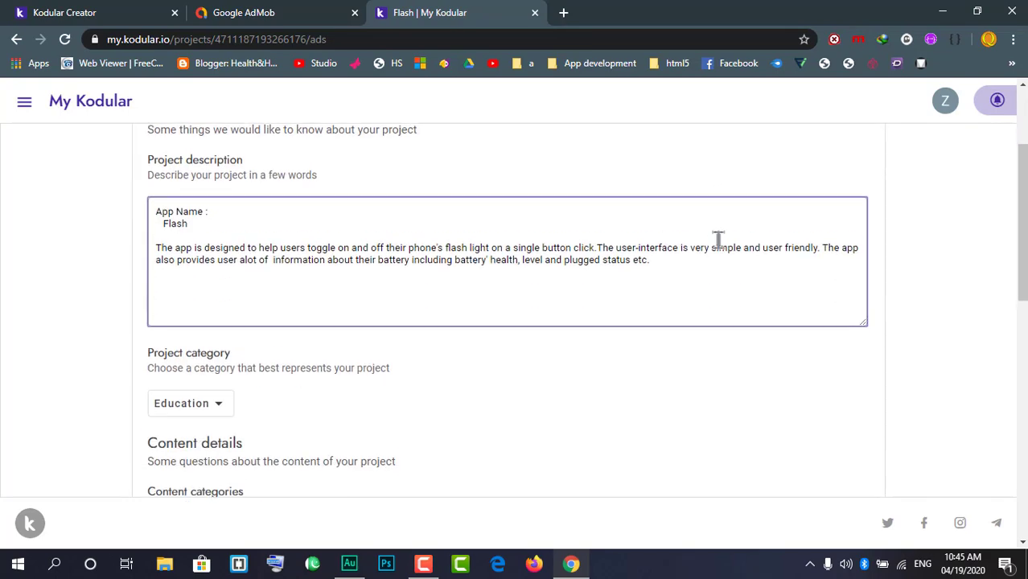
{"action": "scroll", "coordinate": [594, 303], "scroll_direction": "down", "scroll_amount": 3}
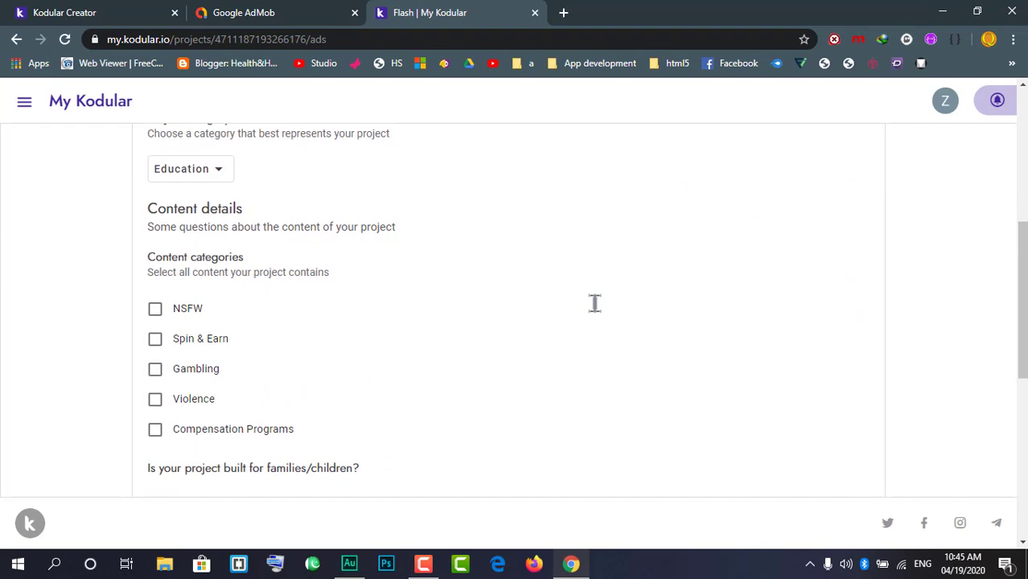
{"action": "scroll", "coordinate": [594, 302], "scroll_direction": "up", "scroll_amount": 1}
{"action": "scroll", "coordinate": [594, 303], "scroll_direction": "up", "scroll_amount": 2}
{"action": "scroll", "coordinate": [595, 303], "scroll_direction": "down", "scroll_amount": 1}
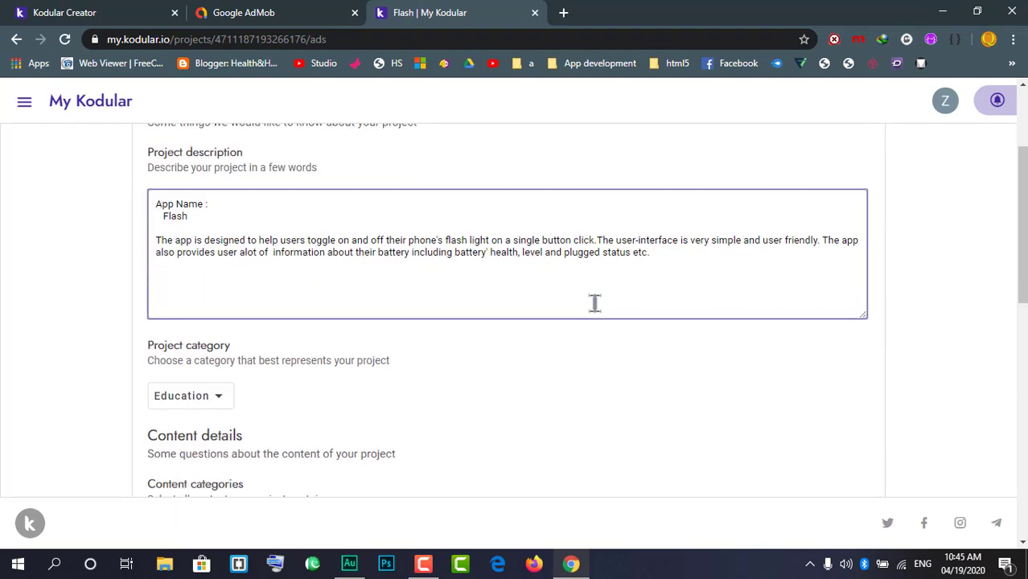
{"action": "scroll", "coordinate": [594, 303], "scroll_direction": "down", "scroll_amount": 9}
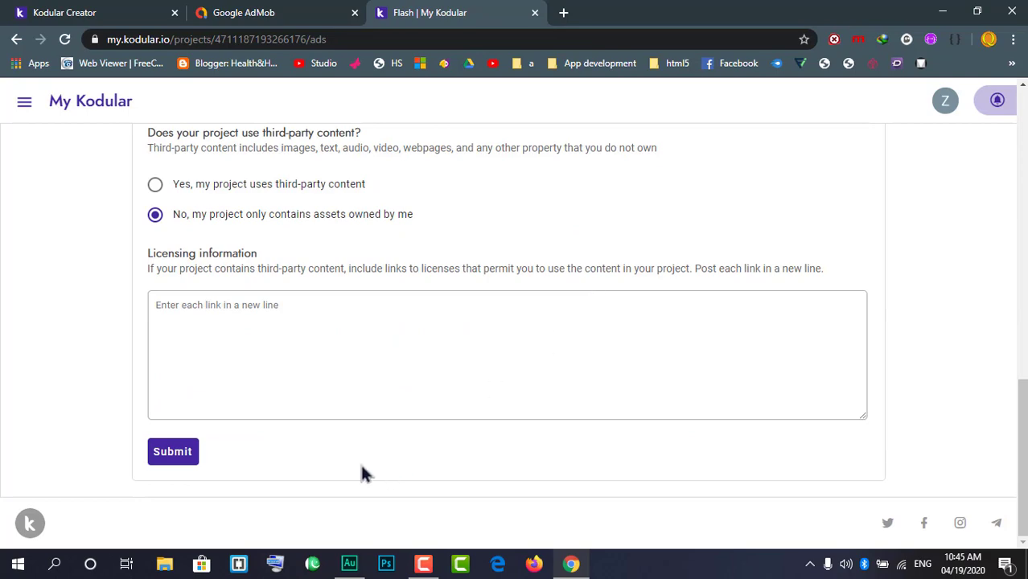
Submit the completed monetization approval form for the Flash project
{"action": "scroll", "coordinate": [349, 468], "scroll_direction": "up", "scroll_amount": 11}
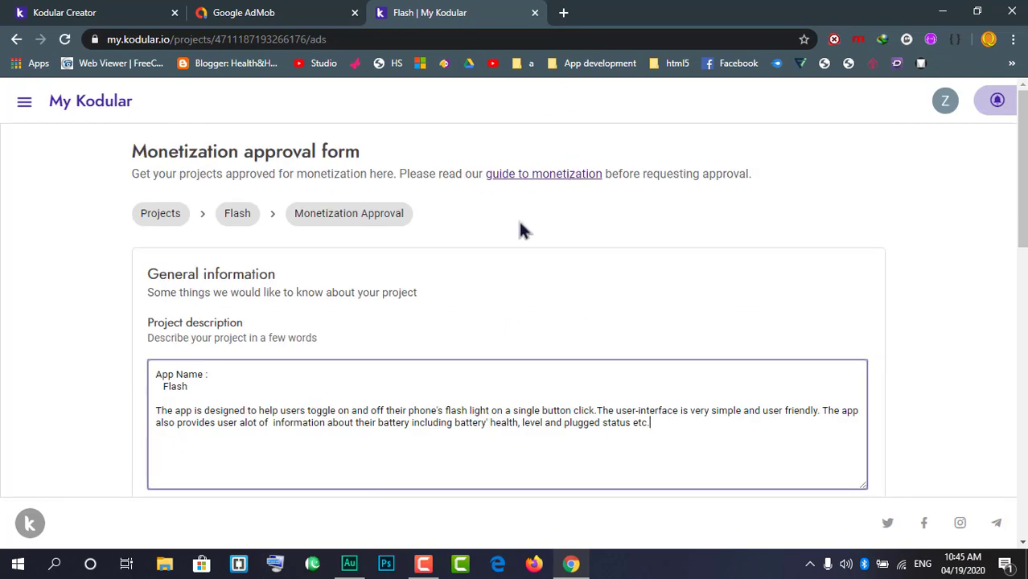
{"action": "scroll", "coordinate": [523, 229], "scroll_direction": "down", "scroll_amount": 10}
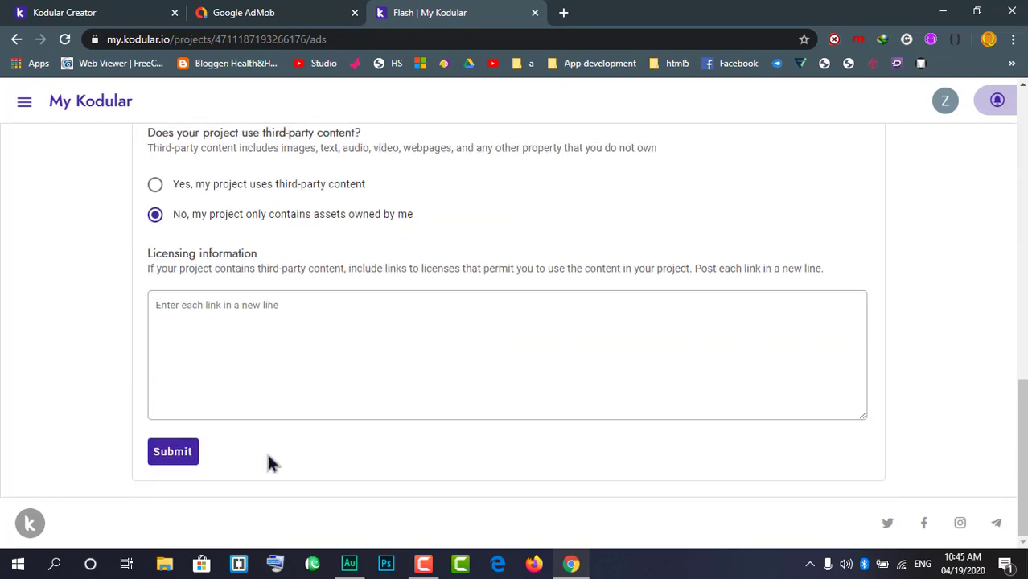
{"action": "left_click", "coordinate": [177, 451]}
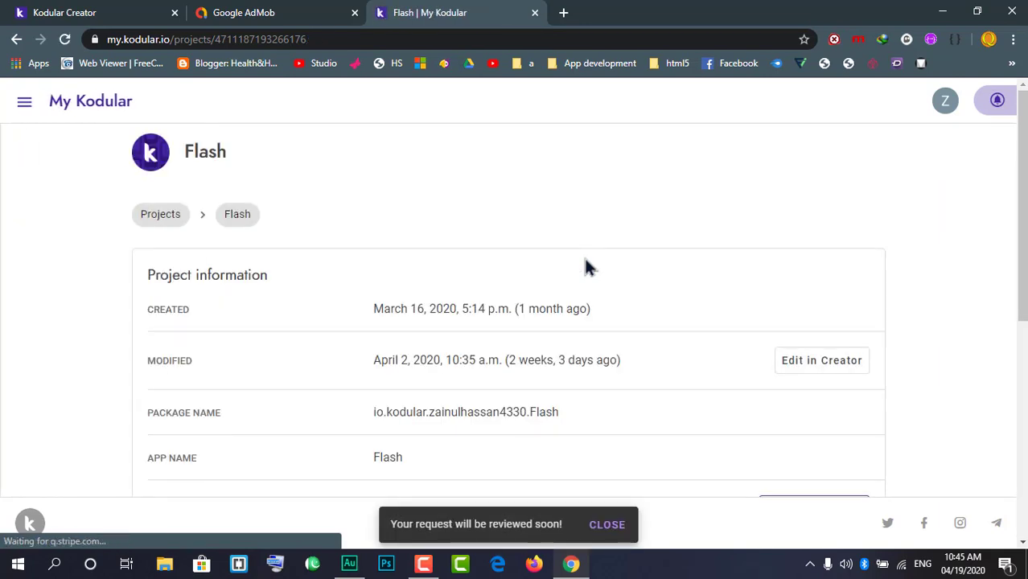
Check the monetization review status on the Flash project's details page
{"action": "scroll", "coordinate": [585, 265], "scroll_direction": "down", "scroll_amount": 3}
{"action": "scroll", "coordinate": [586, 266], "scroll_direction": "down", "scroll_amount": 1}
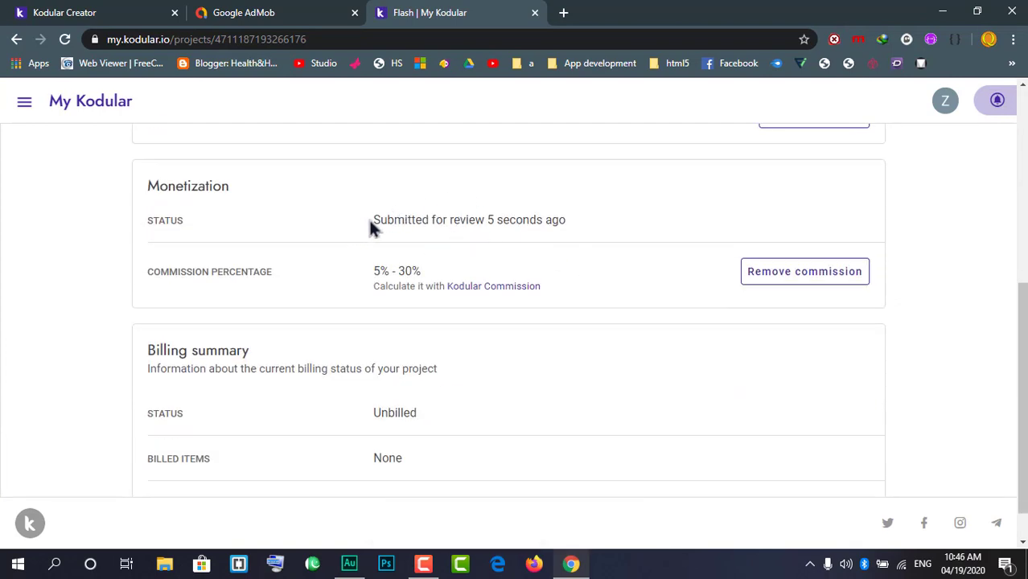
{"action": "scroll", "coordinate": [554, 221], "scroll_direction": "up", "scroll_amount": 6}
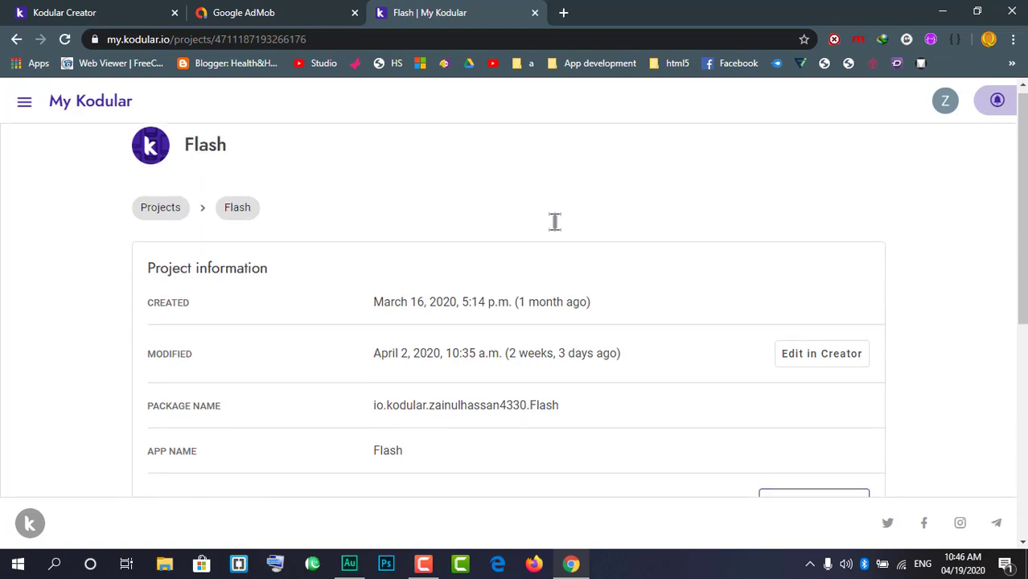
{"action": "scroll", "coordinate": [554, 221], "scroll_direction": "down", "scroll_amount": 2}
{"action": "scroll", "coordinate": [555, 221], "scroll_direction": "up", "scroll_amount": 2}
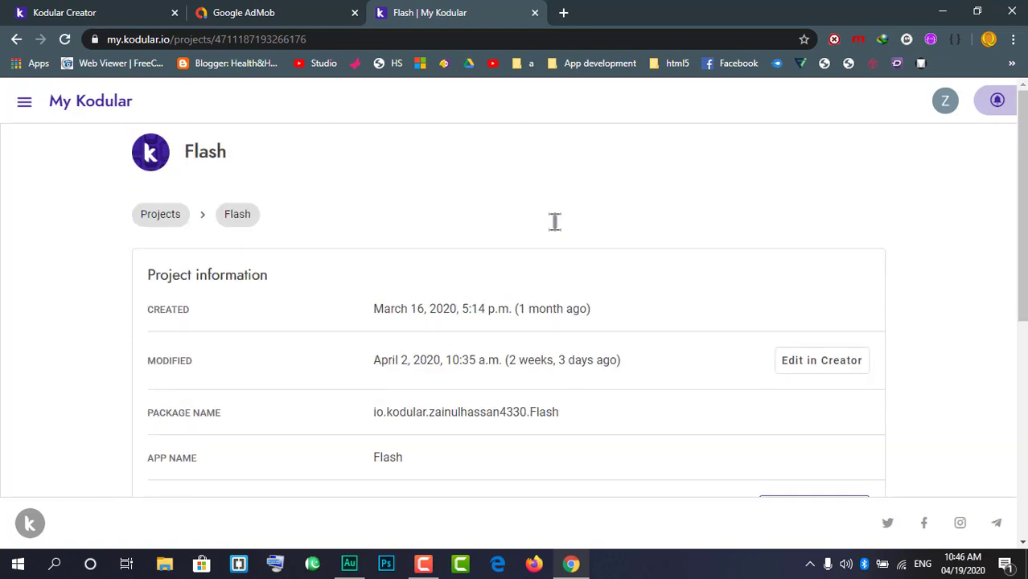